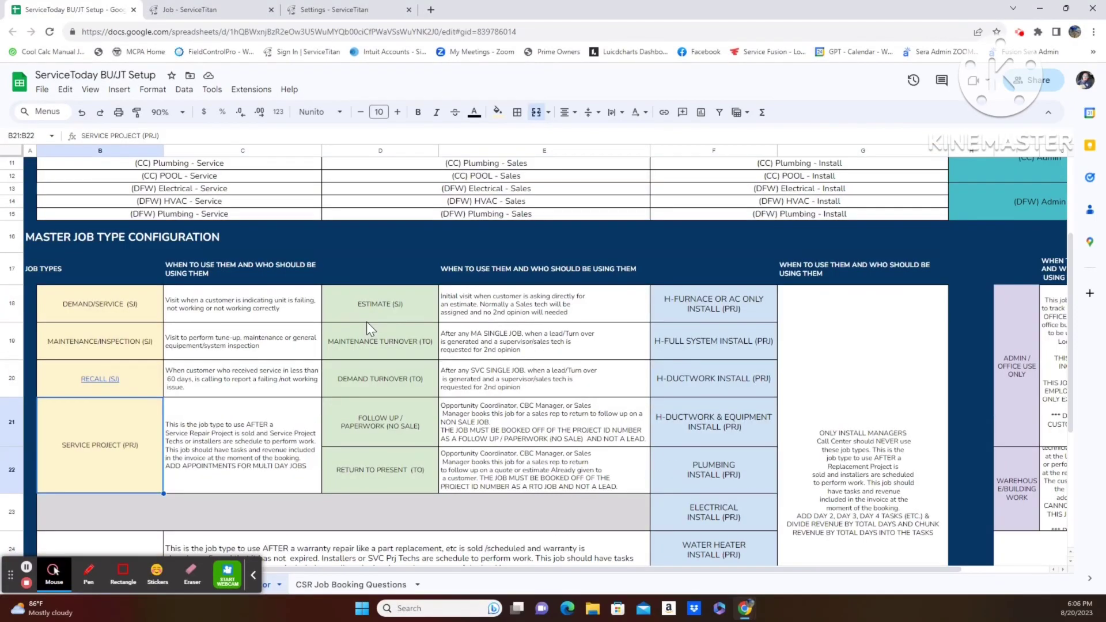
# - Review the Estimate, Maintenance Turnover, Maintenance/Inspection, Demand Turnover and Demand/Service job types in the sheet
pyautogui.click(366, 320)
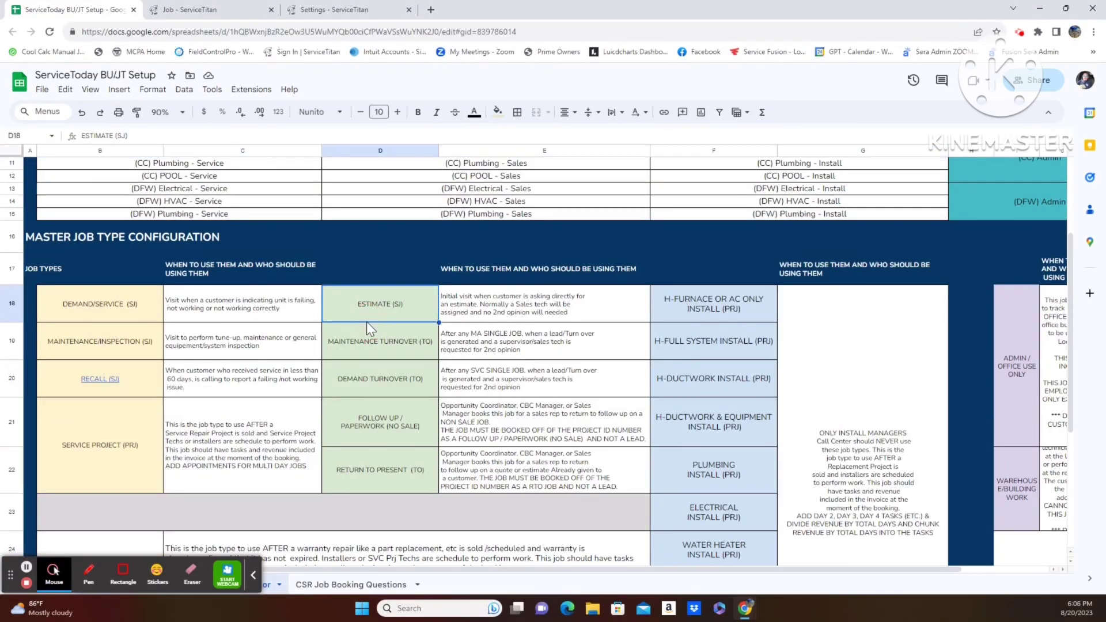
pyautogui.scroll(2, 852, 421)
pyautogui.scroll(3, 858, 426)
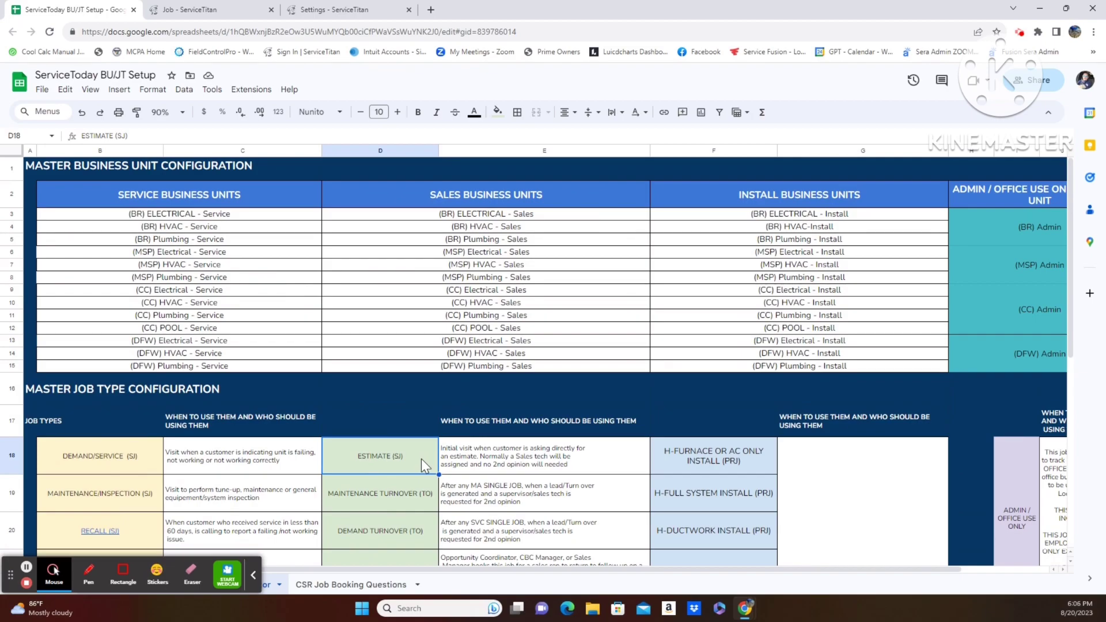
pyautogui.scroll(-1, 462, 460)
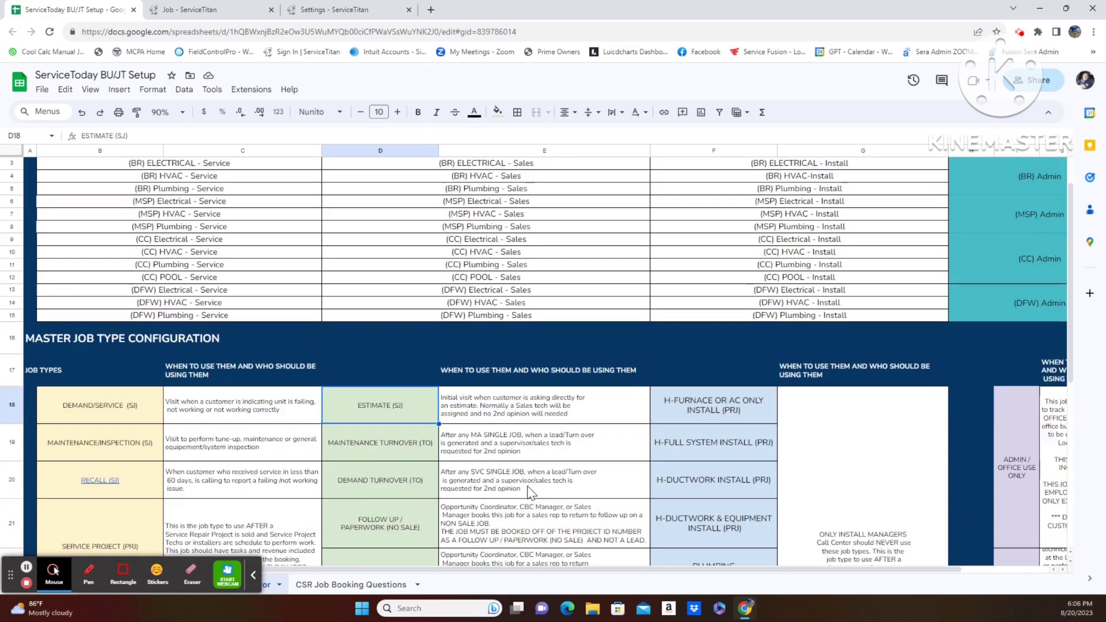
pyautogui.scroll(-1, 562, 486)
pyautogui.scroll(-2, 551, 419)
pyautogui.click(380, 396)
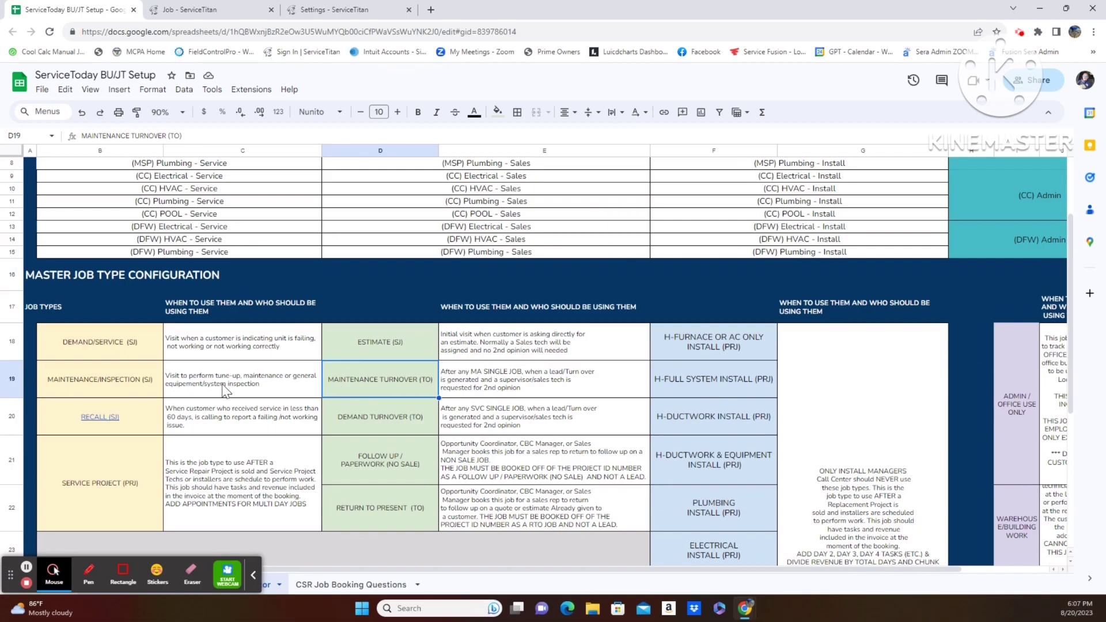
pyautogui.click(130, 387)
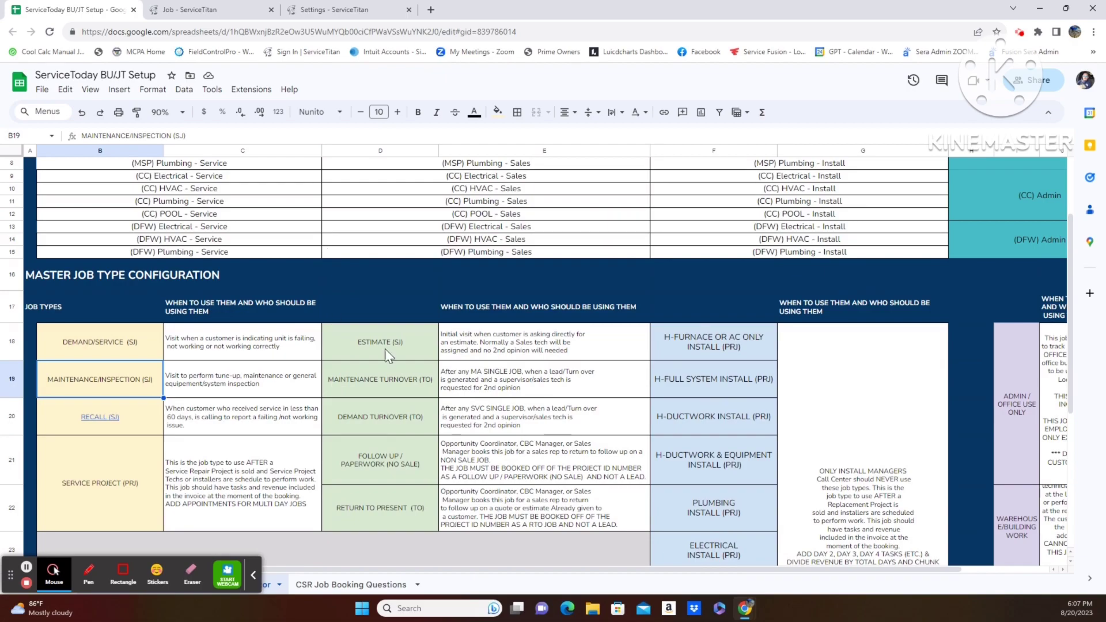
pyautogui.click(398, 433)
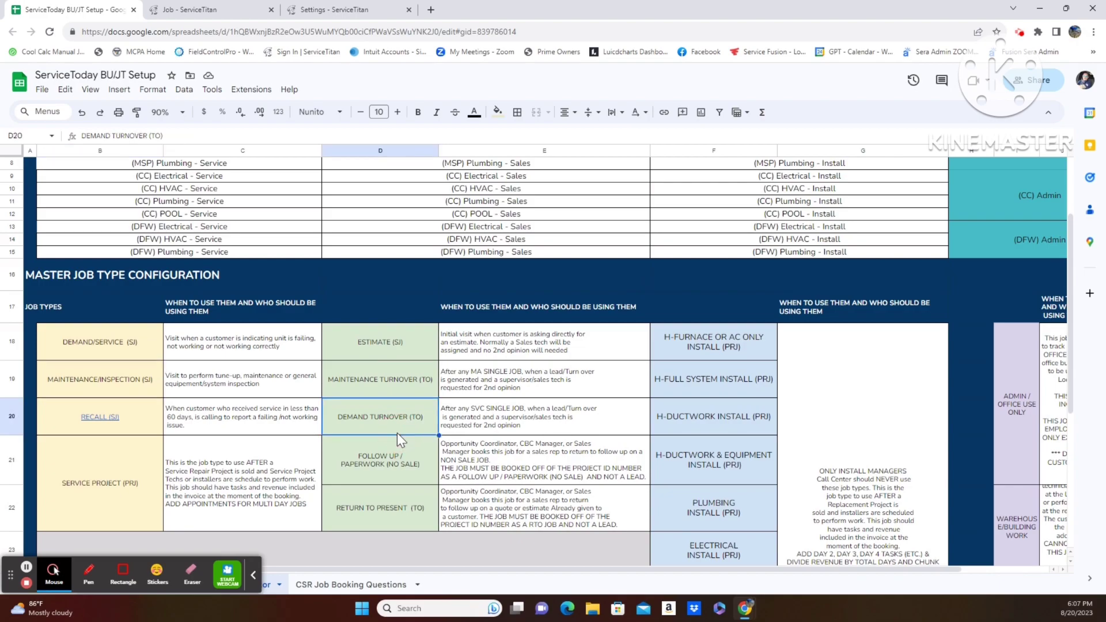
pyautogui.click(113, 349)
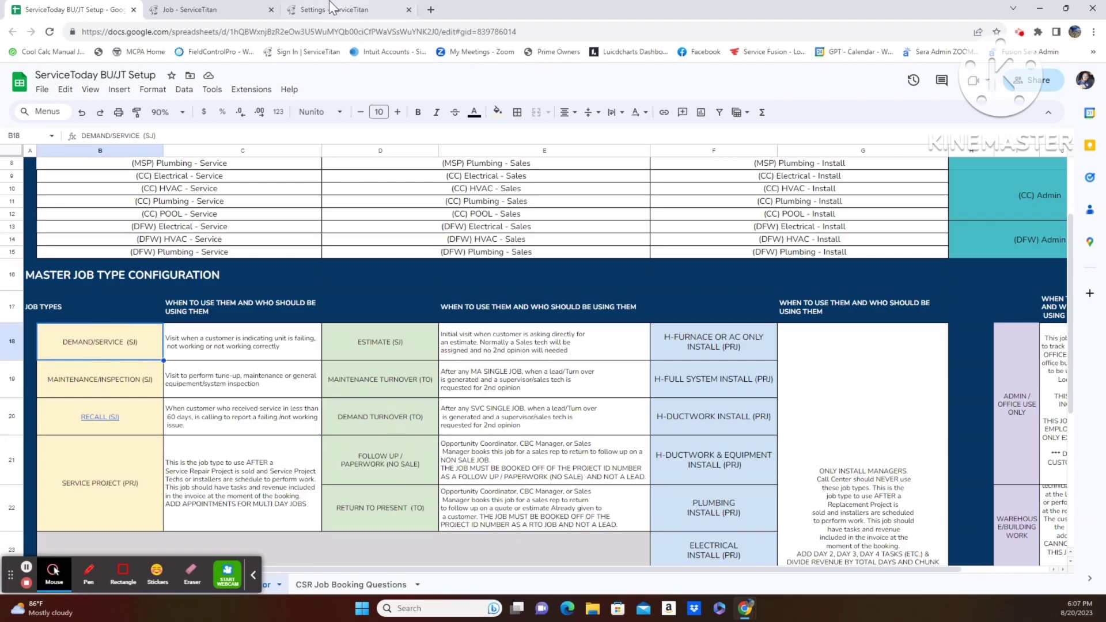
# - From the Cape Coral job in ServiceTitan, start a new lead via Job Actions
pyautogui.click(241, 8)
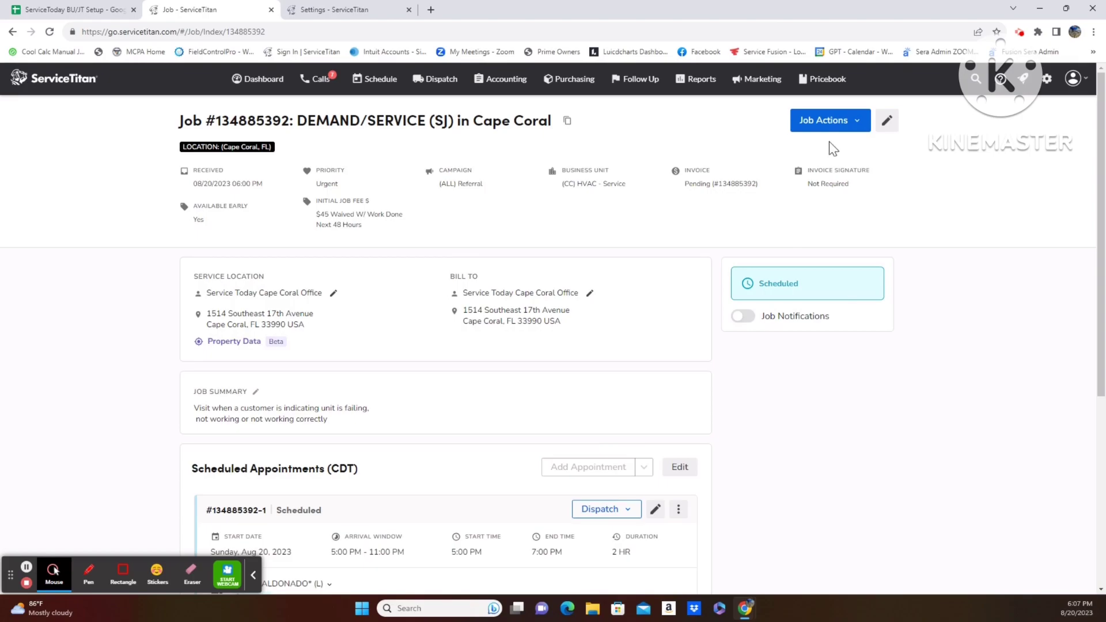
pyautogui.click(827, 120)
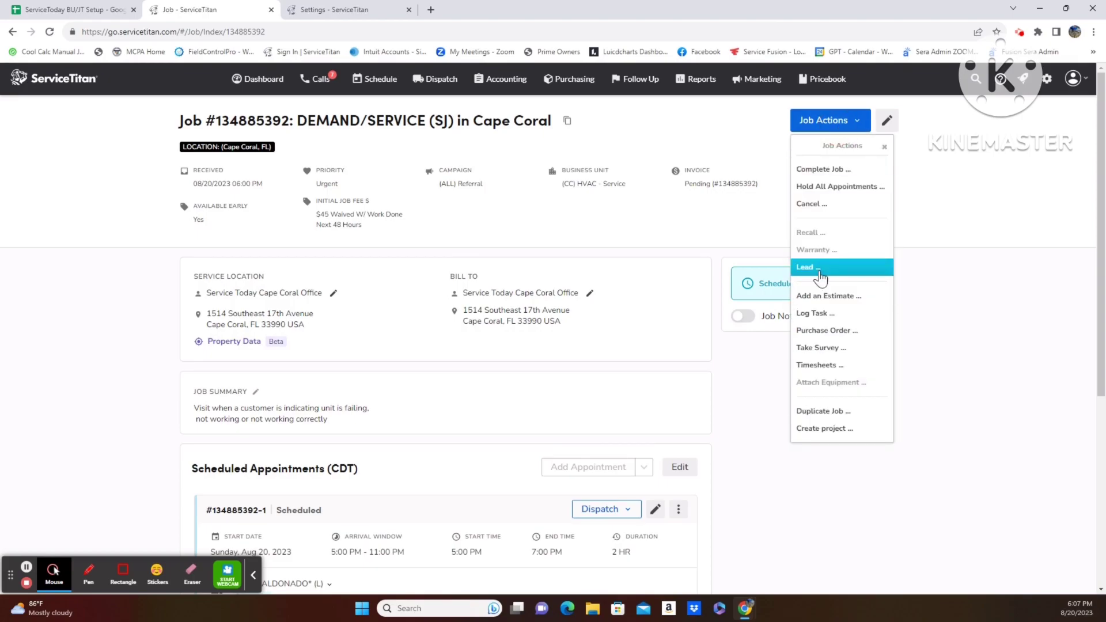
pyautogui.click(818, 268)
# - Set the lead's business unit to (CC) HVAC - Sales and job type to DEMAND TURNOVER (TO)
pyautogui.click(827, 155)
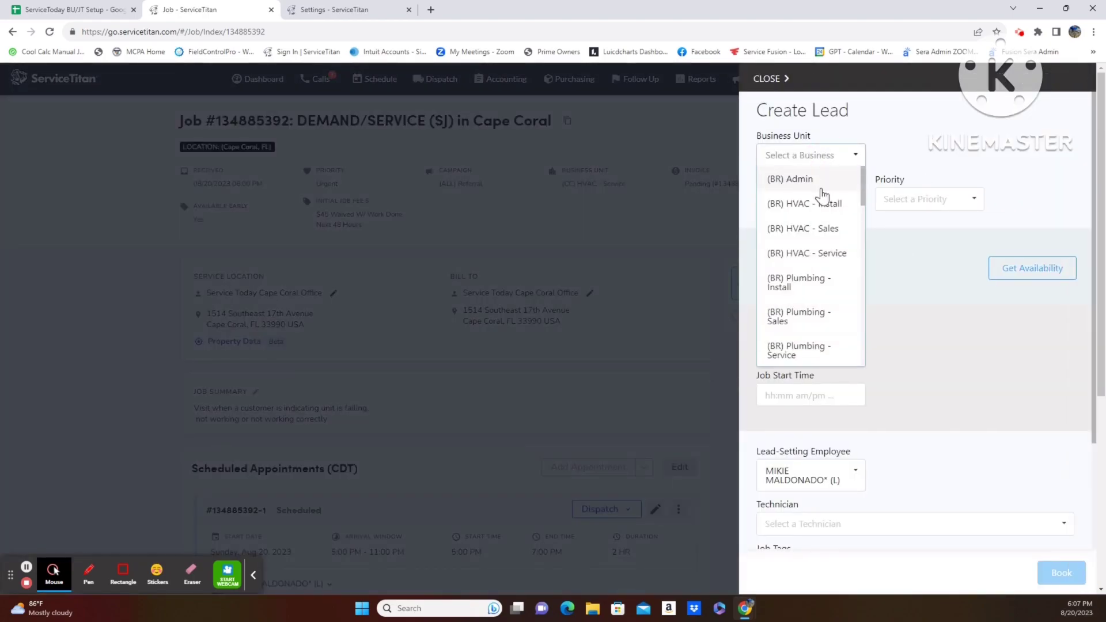
pyautogui.scroll(-1, 833, 304)
pyautogui.scroll(-2, 832, 303)
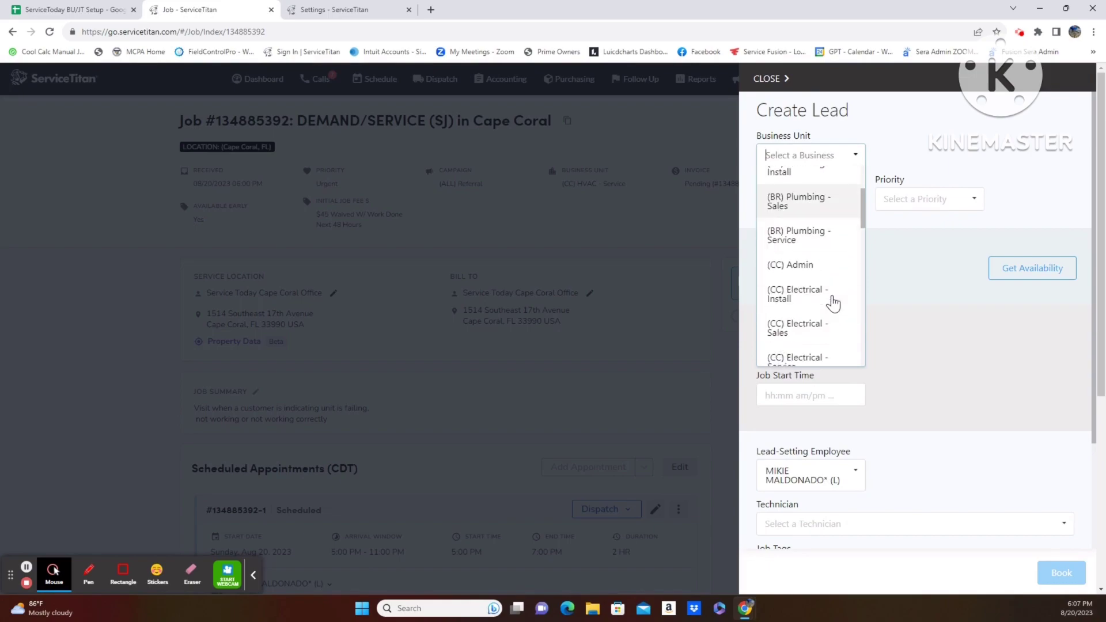
pyautogui.scroll(-3, 836, 291)
pyautogui.scroll(-1, 837, 271)
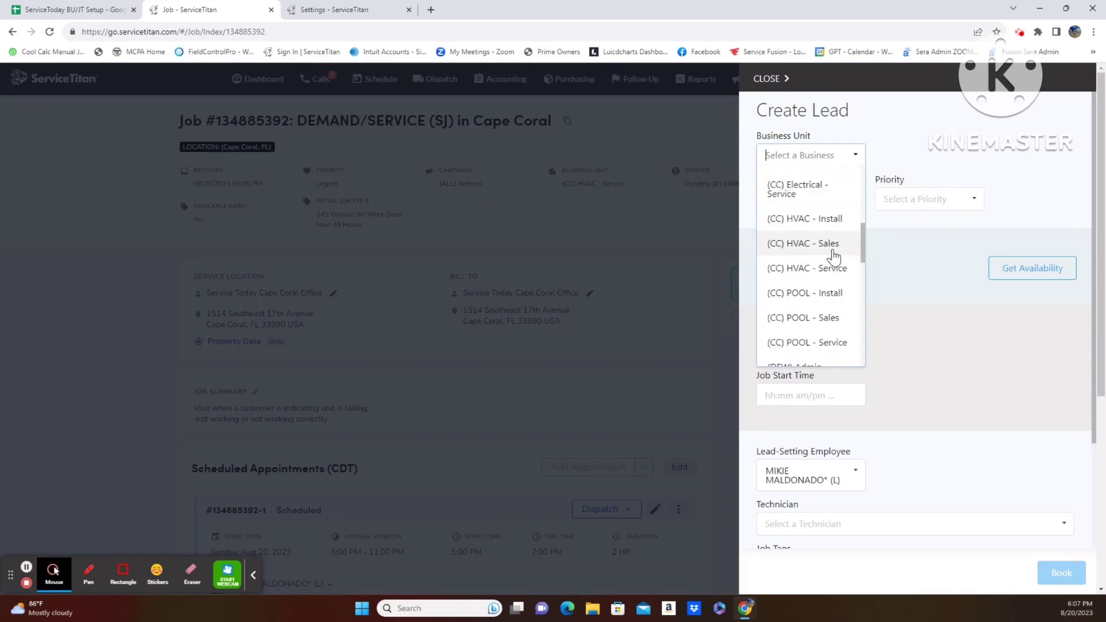
pyautogui.click(832, 244)
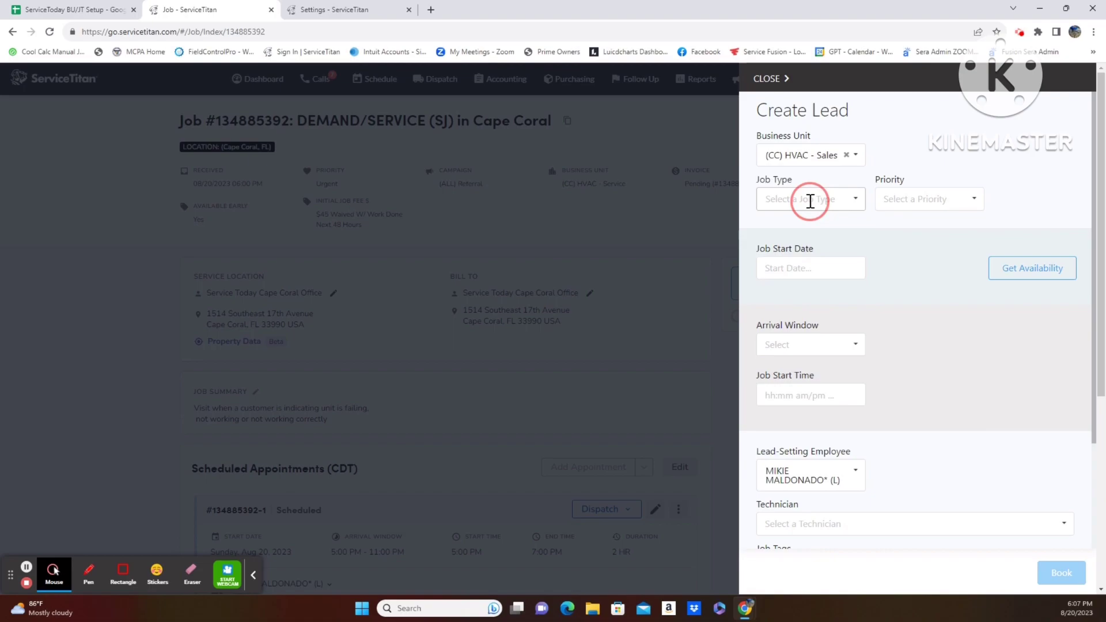
pyautogui.click(810, 200)
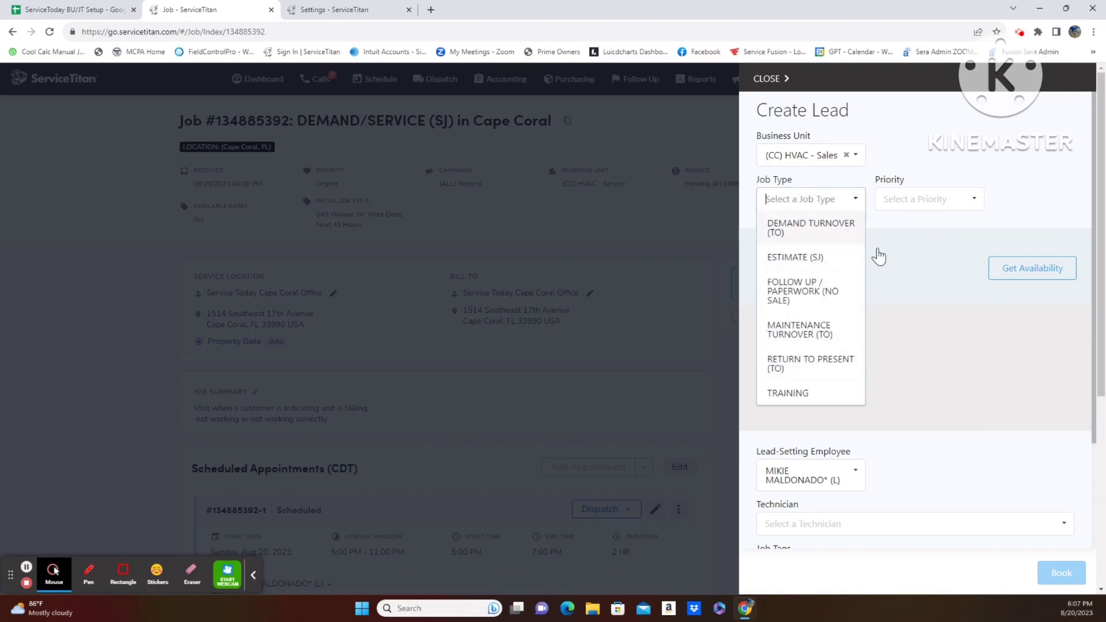
pyautogui.click(825, 231)
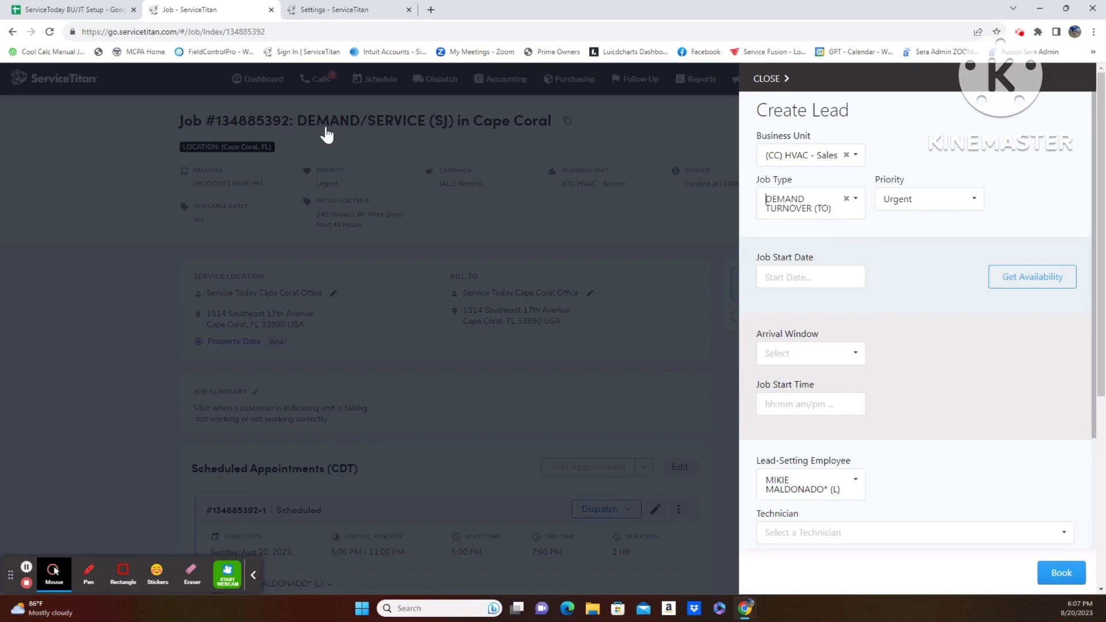
# - Schedule the lead for 8/20/2023, 5:00–11:00 PM, and assign technician 'mike'
pyautogui.click(815, 278)
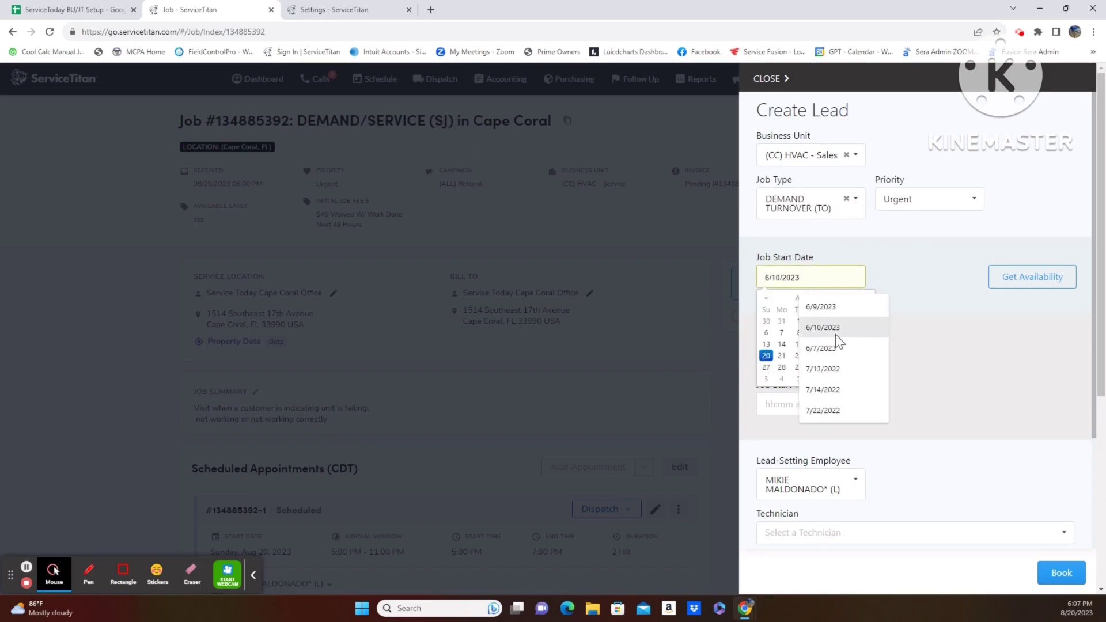
pyautogui.click(766, 356)
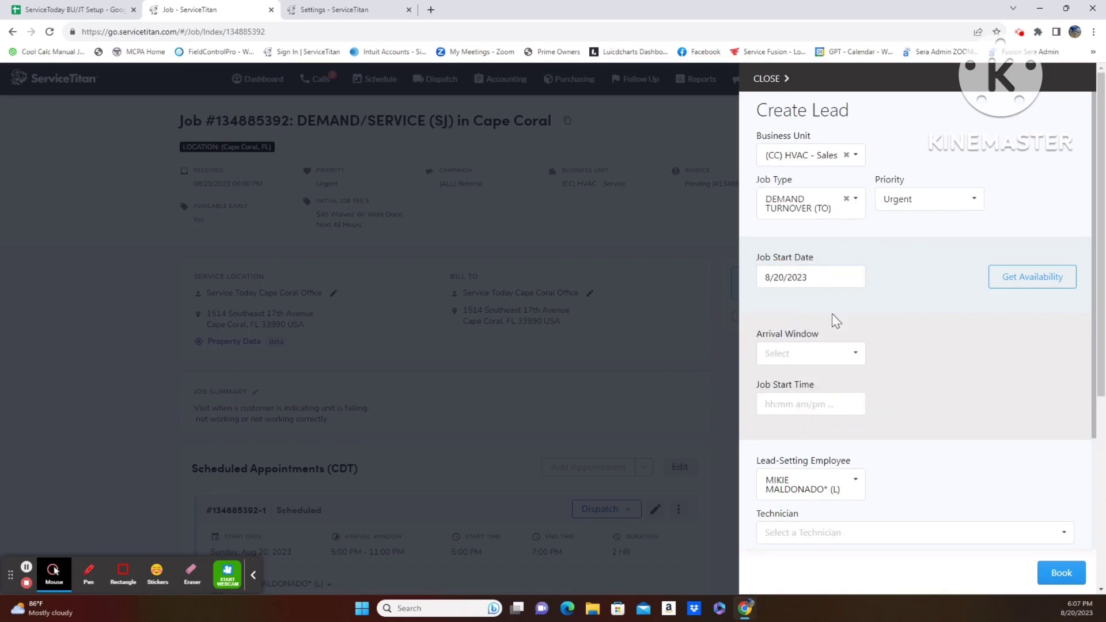
pyautogui.click(806, 353)
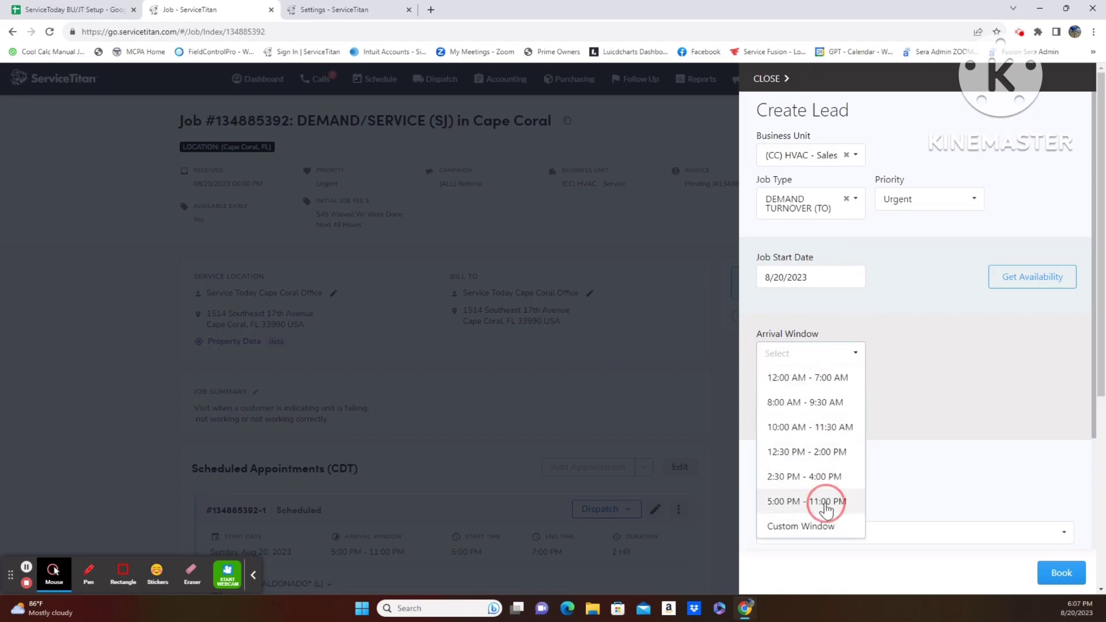
pyautogui.click(822, 502)
pyautogui.scroll(-2, 945, 458)
pyautogui.click(830, 423)
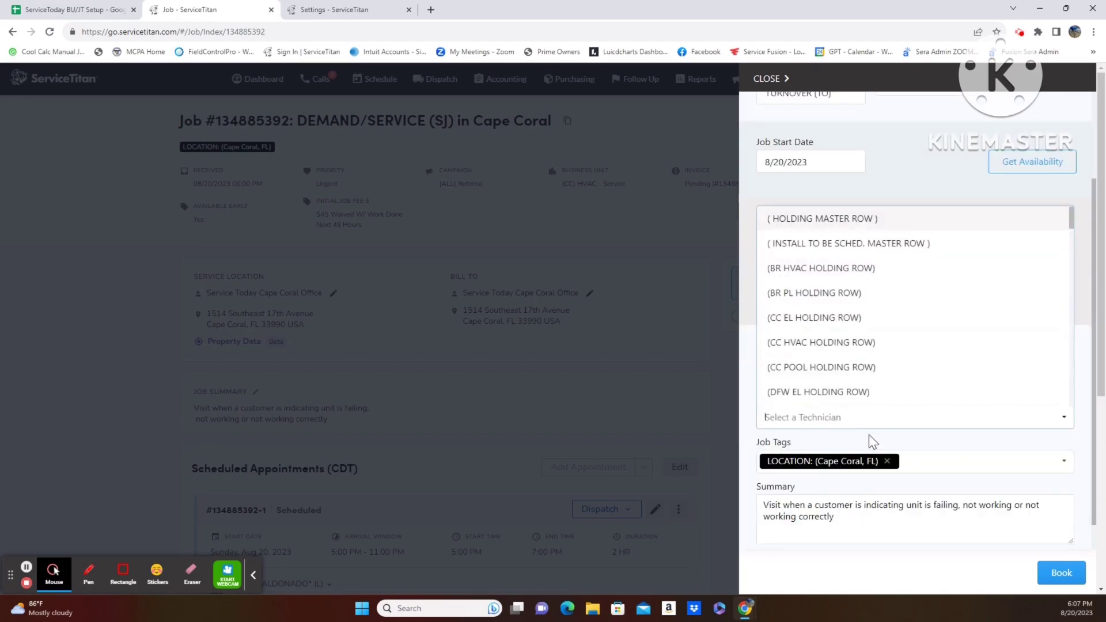
pyautogui.write('mike')
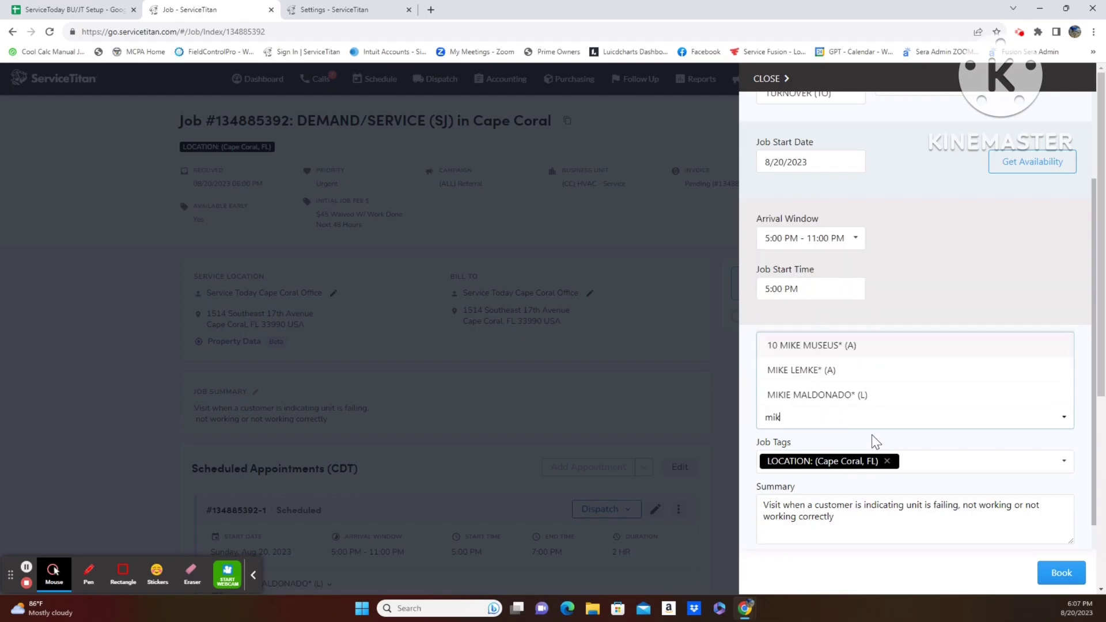
pyautogui.click(837, 396)
pyautogui.scroll(-1, 928, 455)
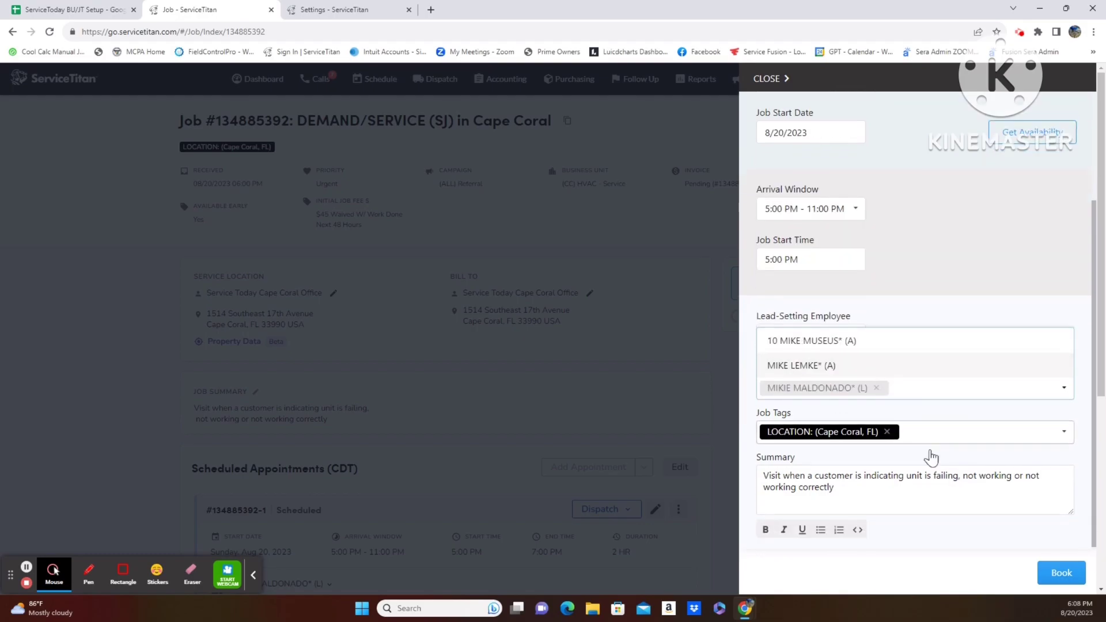
pyautogui.click(980, 403)
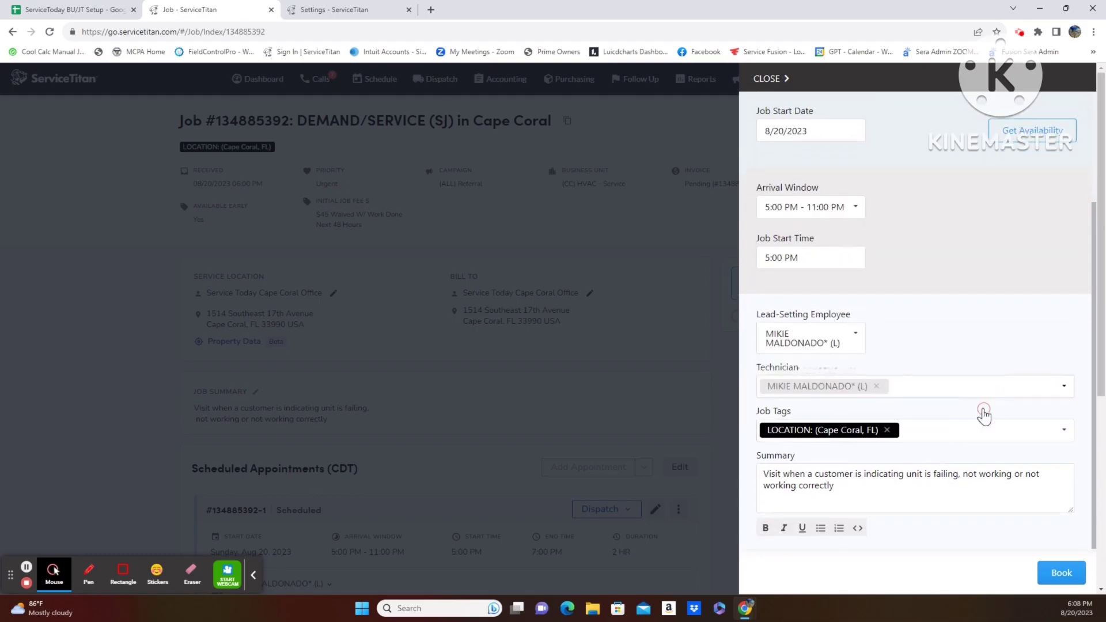
# - Book the lead, confirm the prompt, and turn job notifications off
pyautogui.click(1063, 580)
pyautogui.click(605, 118)
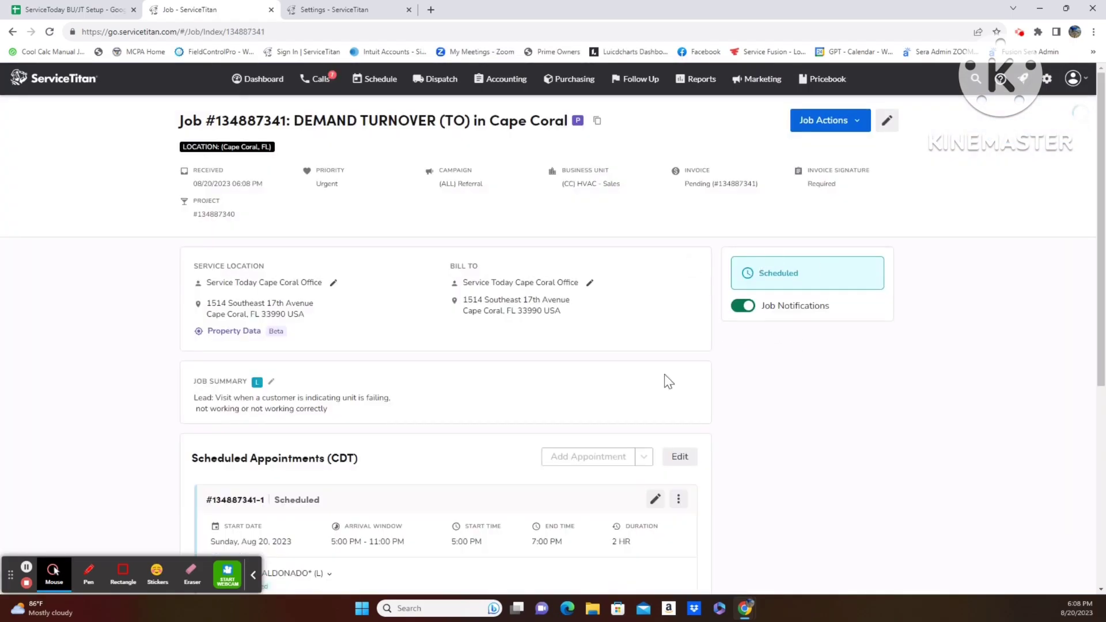
pyautogui.click(742, 306)
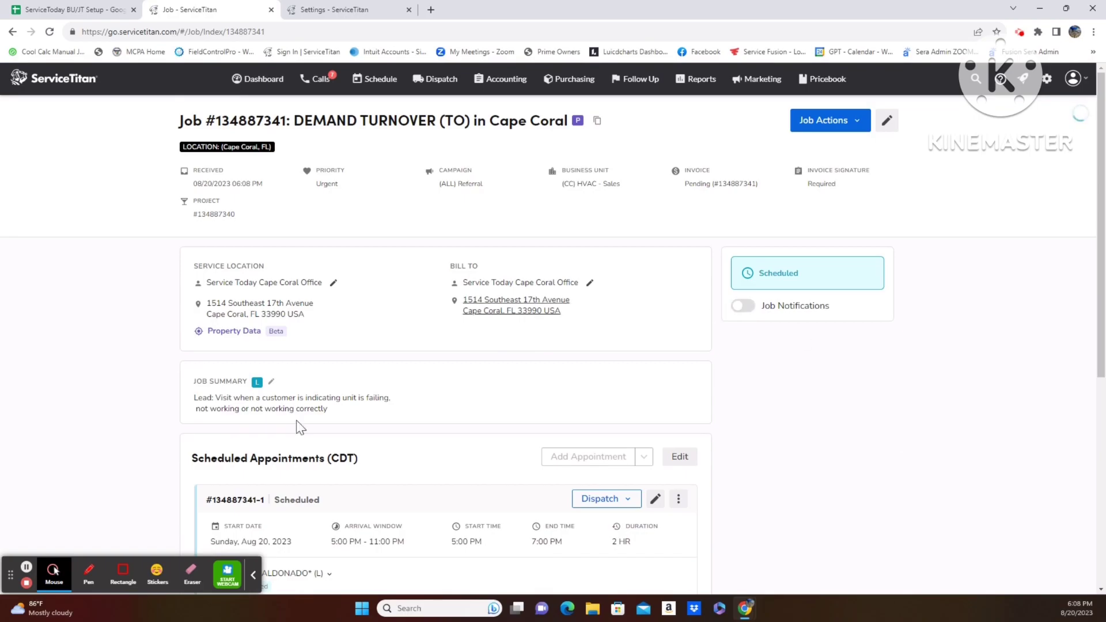
# - Read through the turnover job types down to the RETURN TO PRESENT (TO) booking rule
pyautogui.click(340, 9)
pyautogui.click(75, 9)
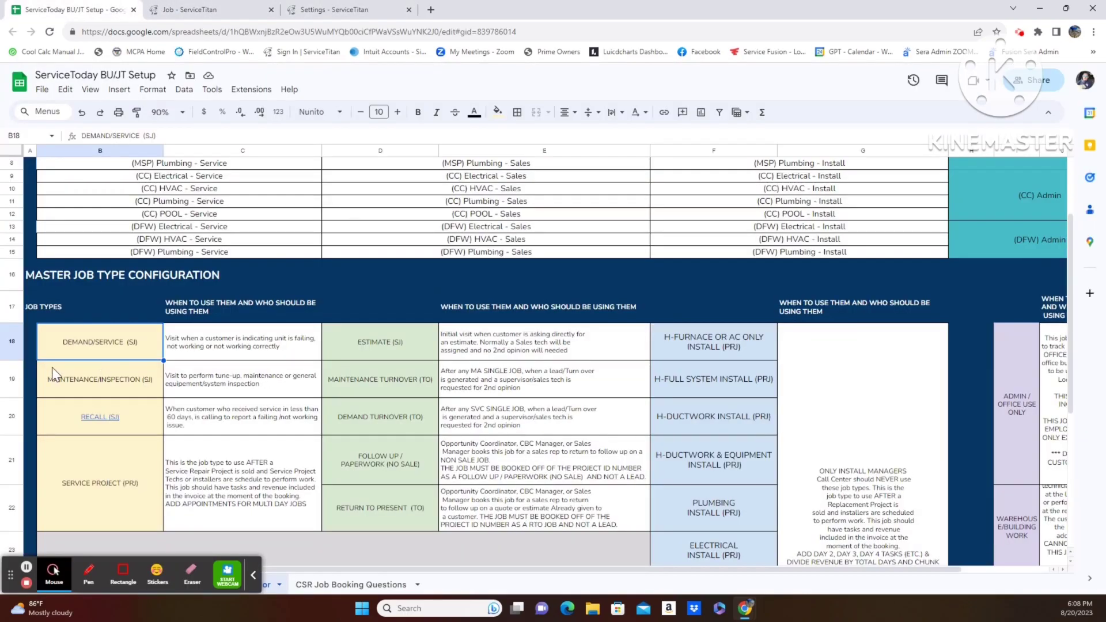
pyautogui.moveTo(421, 385); pyautogui.dragTo(417, 424)
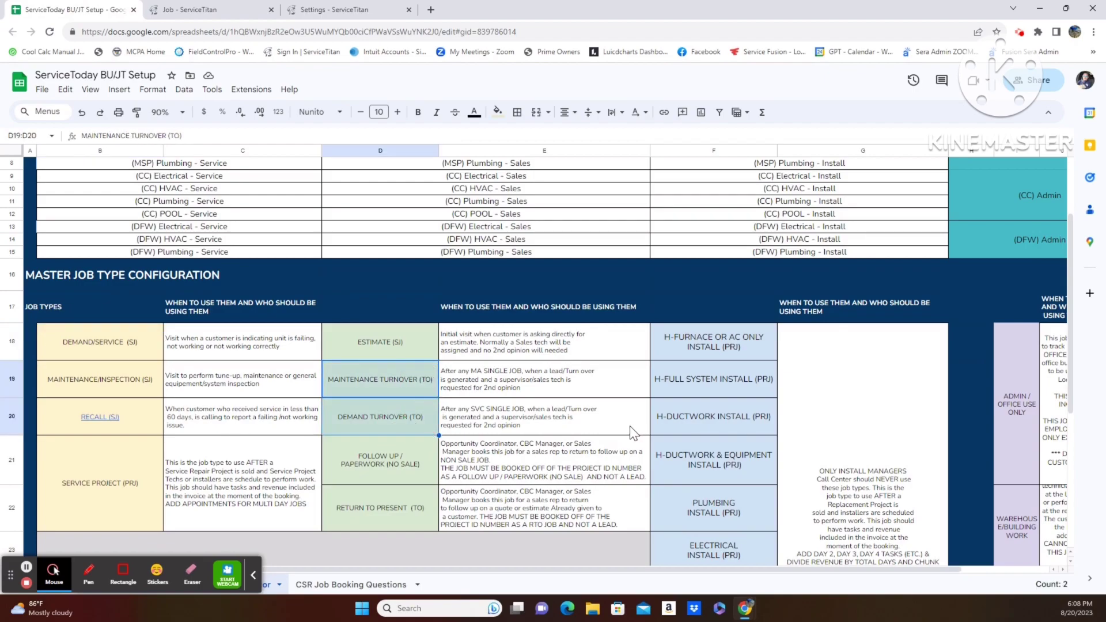
pyautogui.scroll(-2, 552, 419)
pyautogui.click(378, 445)
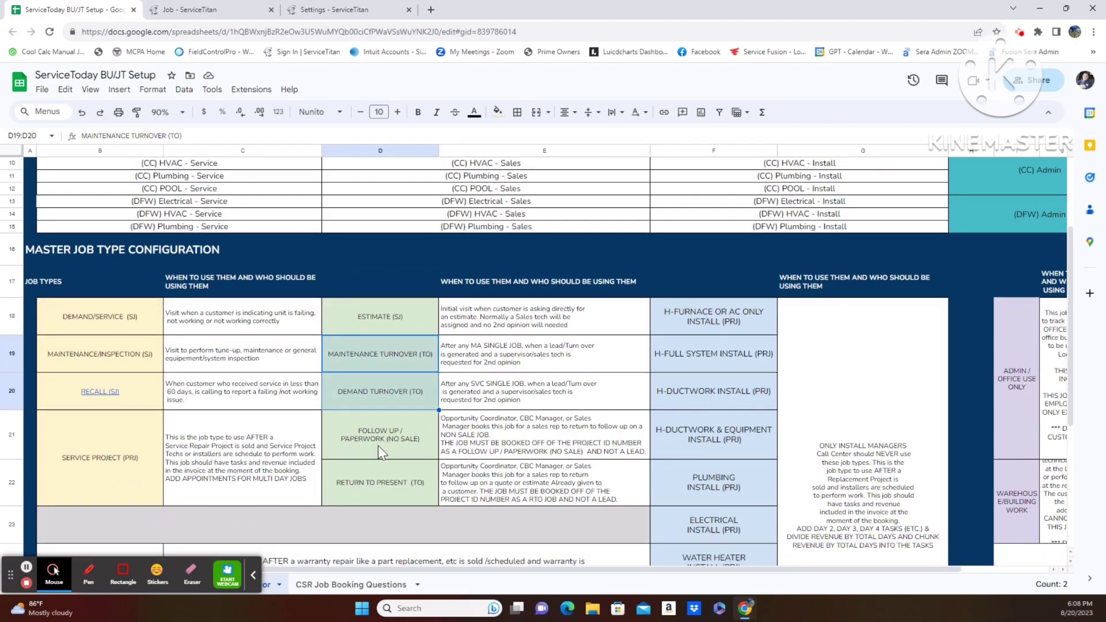
pyautogui.scroll(-2, 378, 445)
pyautogui.click(380, 420)
pyautogui.keyDown('shift'); pyautogui.click(505, 415); pyautogui.keyUp('shift')
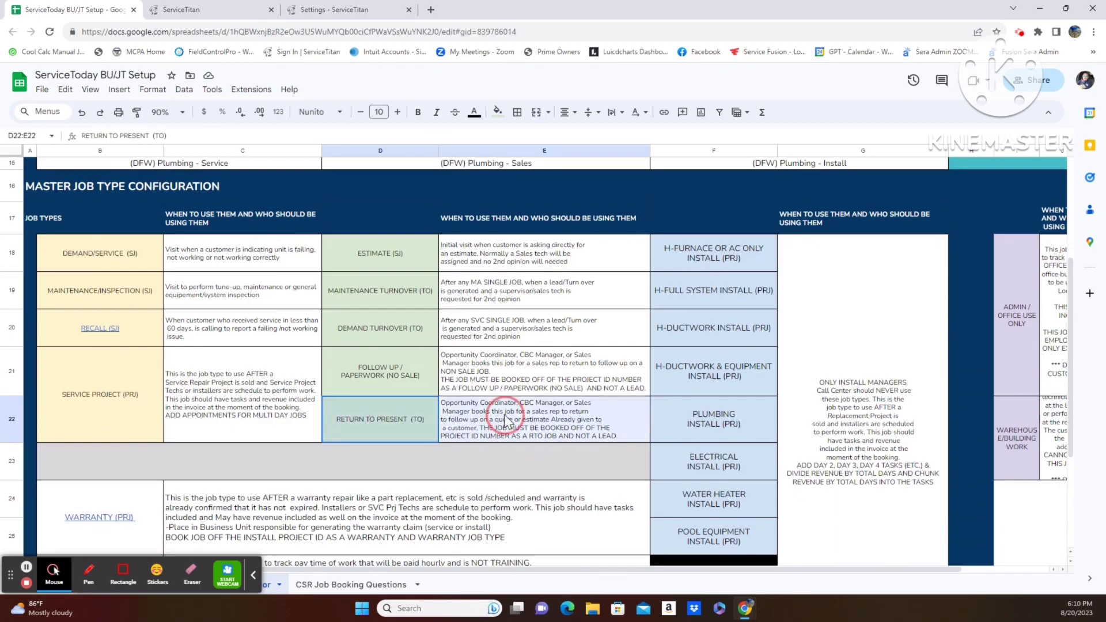
pyautogui.scroll(-2, 617, 315)
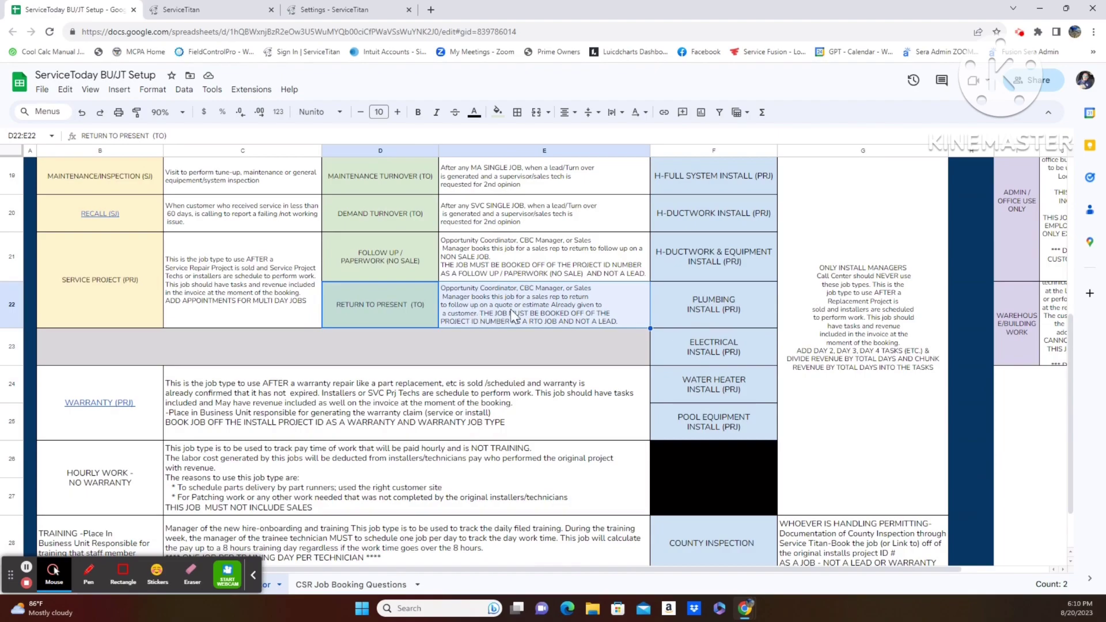
# - Navigate back to job #134887341, review its five estimates, and open Job Actions
pyautogui.click(311, 7)
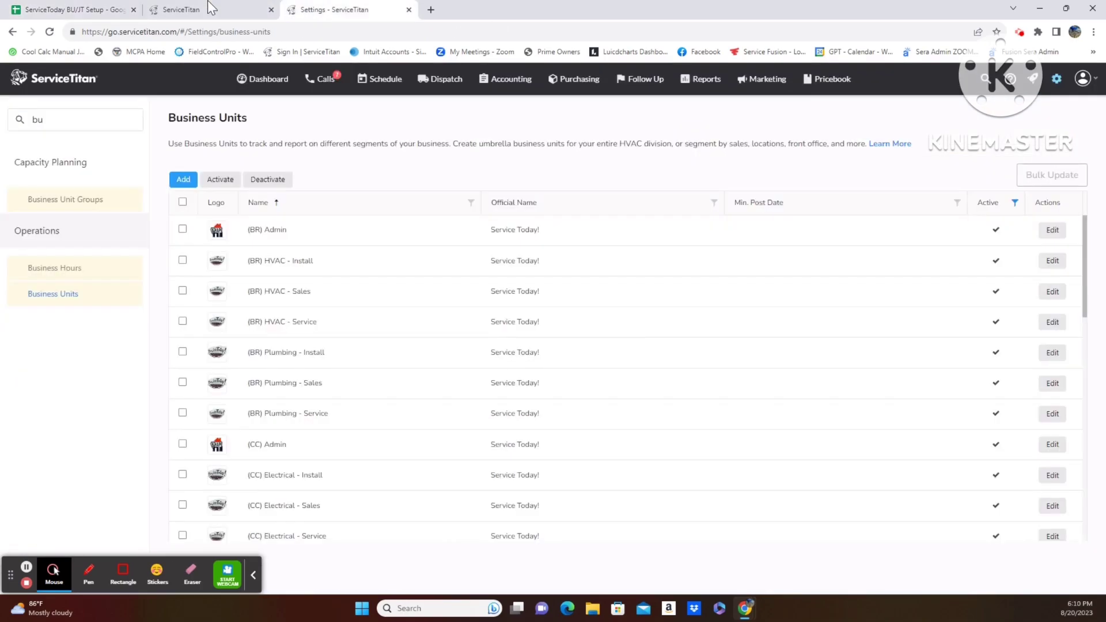
pyautogui.click(212, 8)
pyautogui.scroll(2, 345, 127)
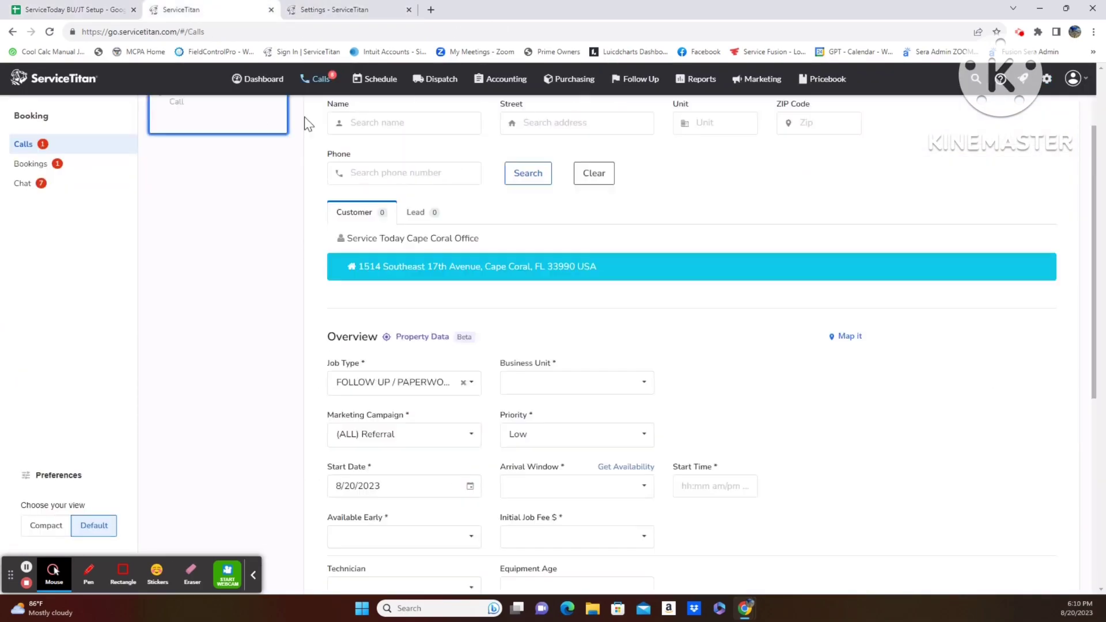
pyautogui.click(12, 32)
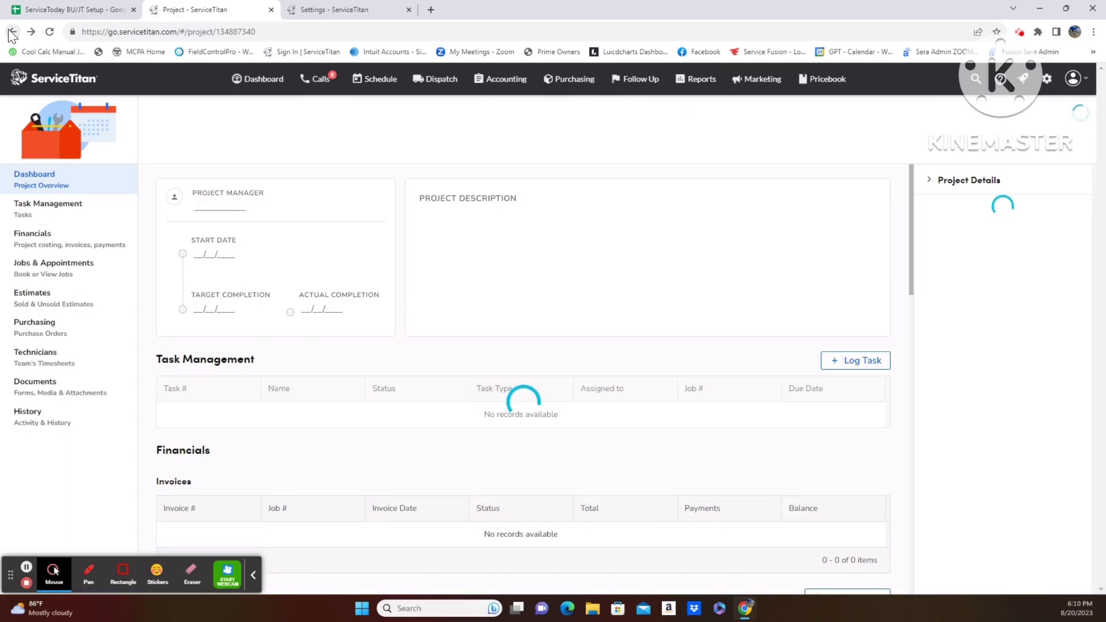
pyautogui.click(11, 32)
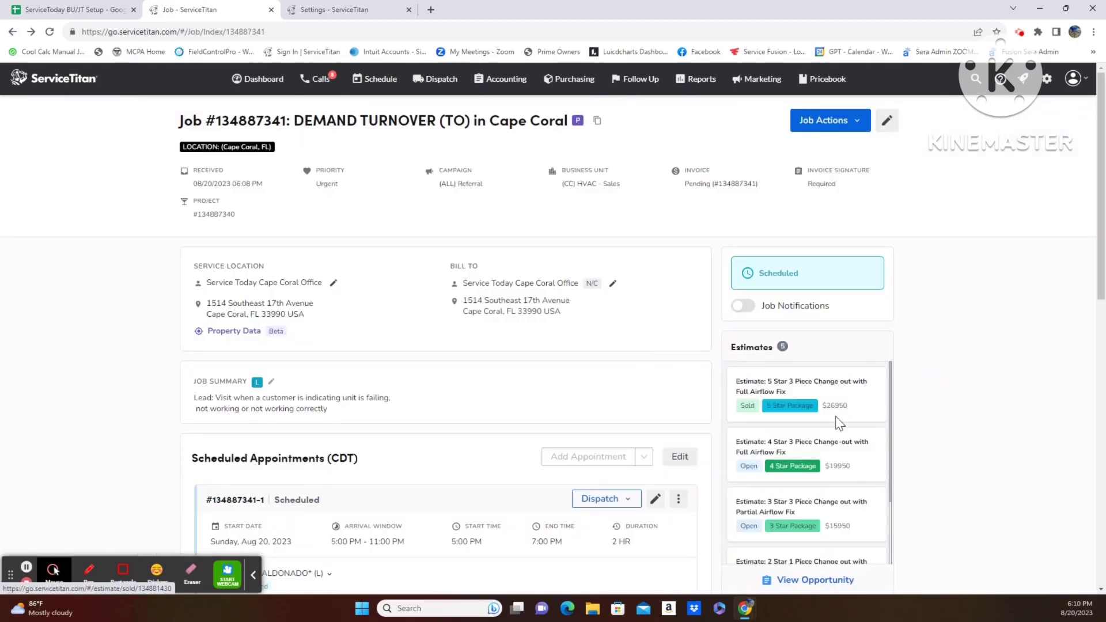
pyautogui.scroll(-2, 838, 429)
pyautogui.scroll(-1, 838, 437)
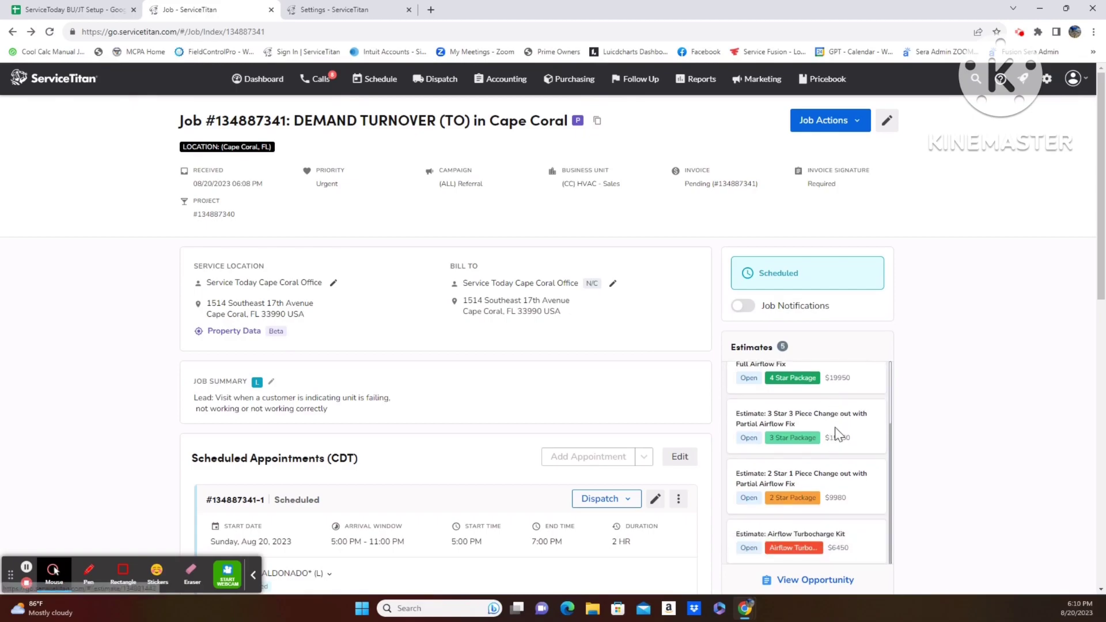
pyautogui.scroll(3, 836, 432)
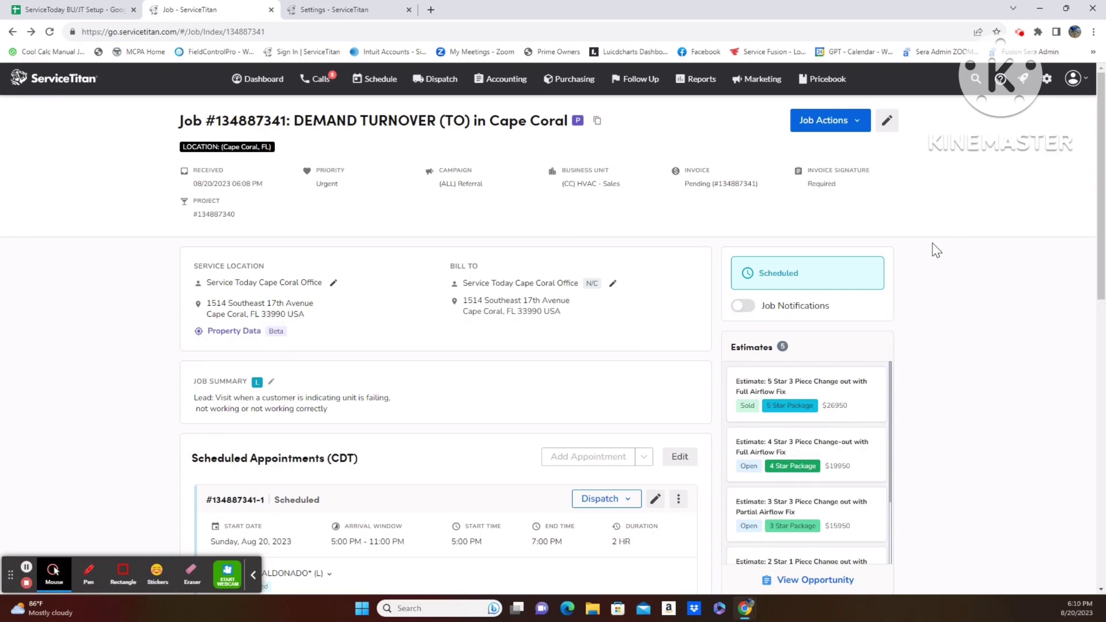
pyautogui.click(825, 121)
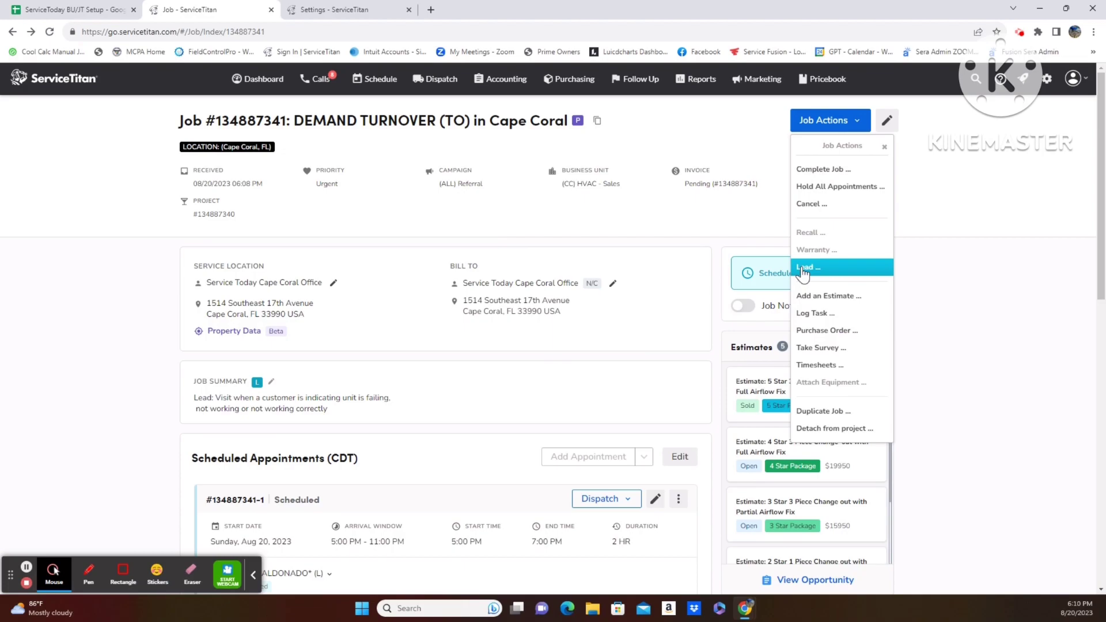
# - Open project #134887340 with its linked jobs and show the project's actions
pyautogui.click(228, 213)
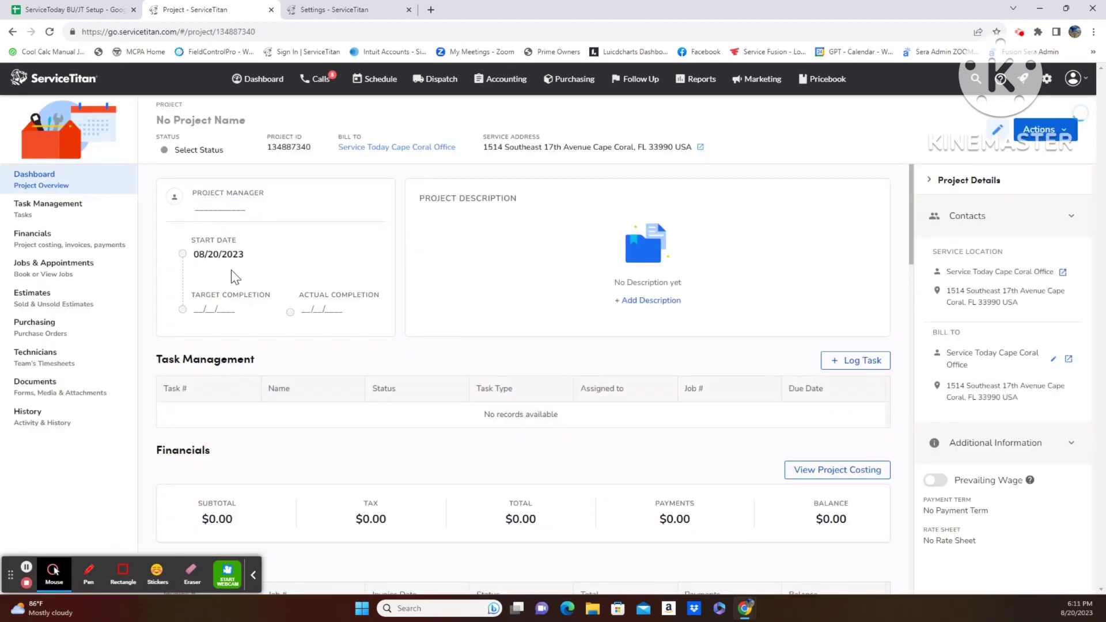
pyautogui.scroll(-7, 337, 278)
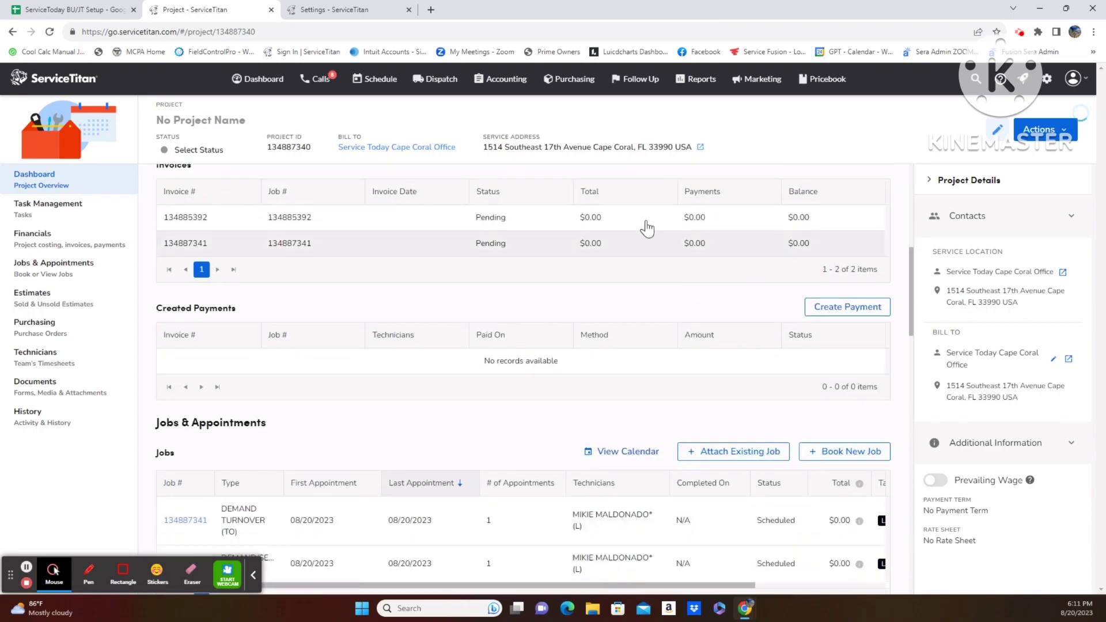
pyautogui.scroll(-3, 415, 390)
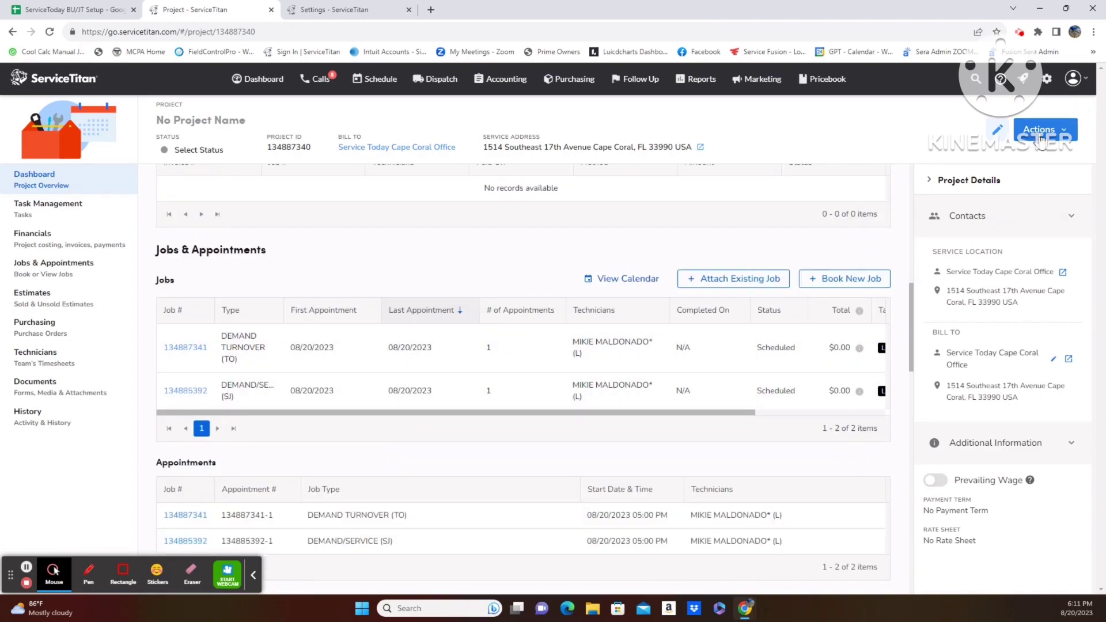
pyautogui.click(1065, 136)
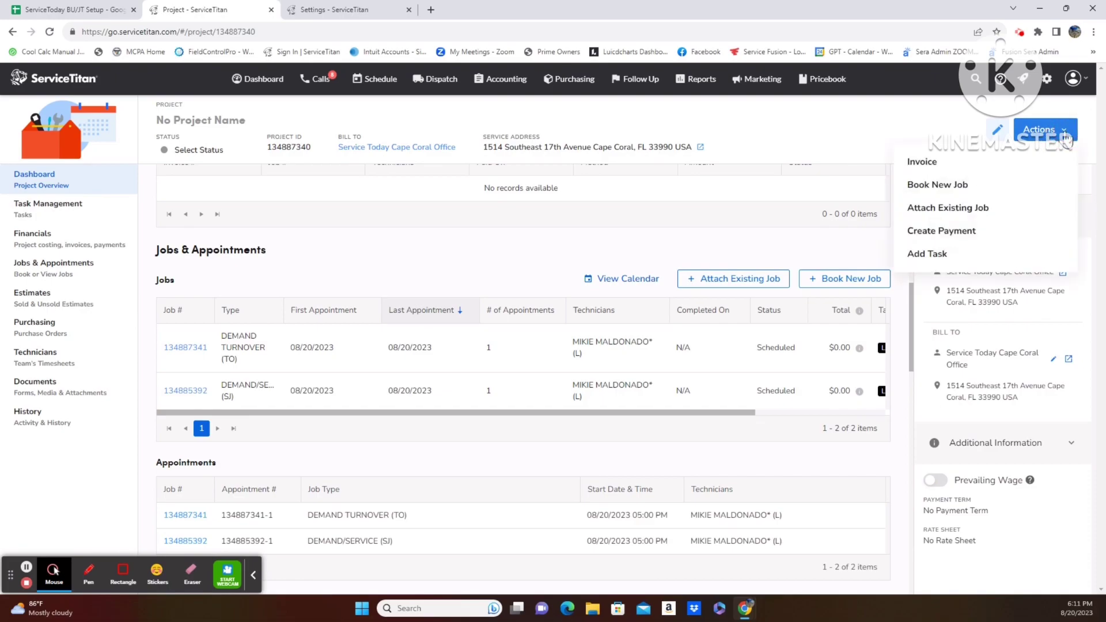
# - Book a new project job as RETURN TO PRESENT (TO) under (CC) HVAC - Sales
pyautogui.click(967, 183)
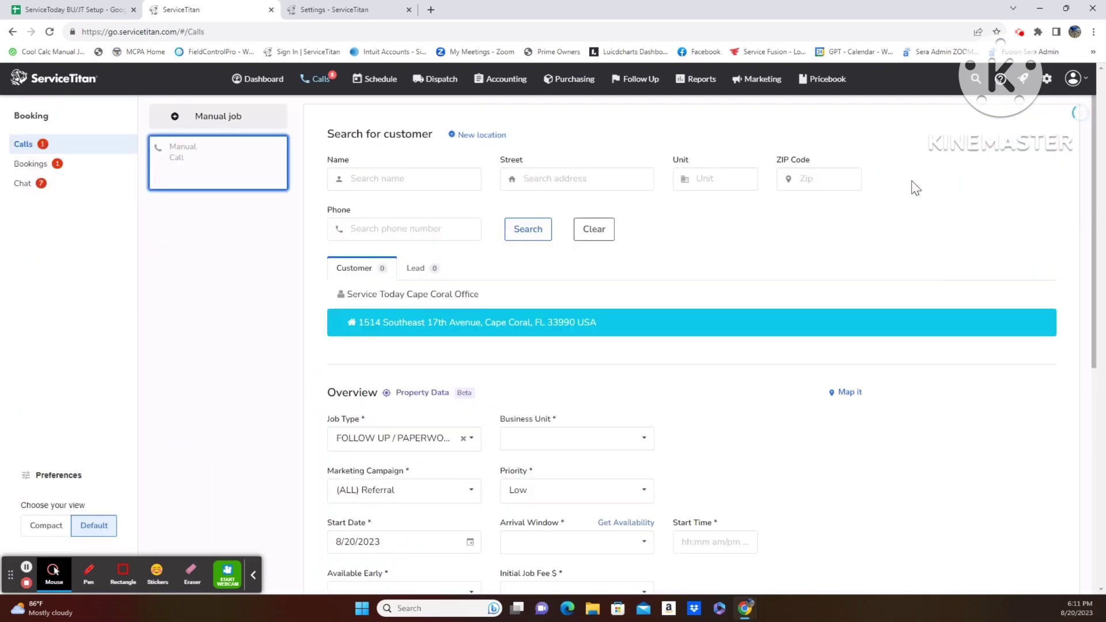
pyautogui.scroll(-3, 403, 345)
pyautogui.click(435, 211)
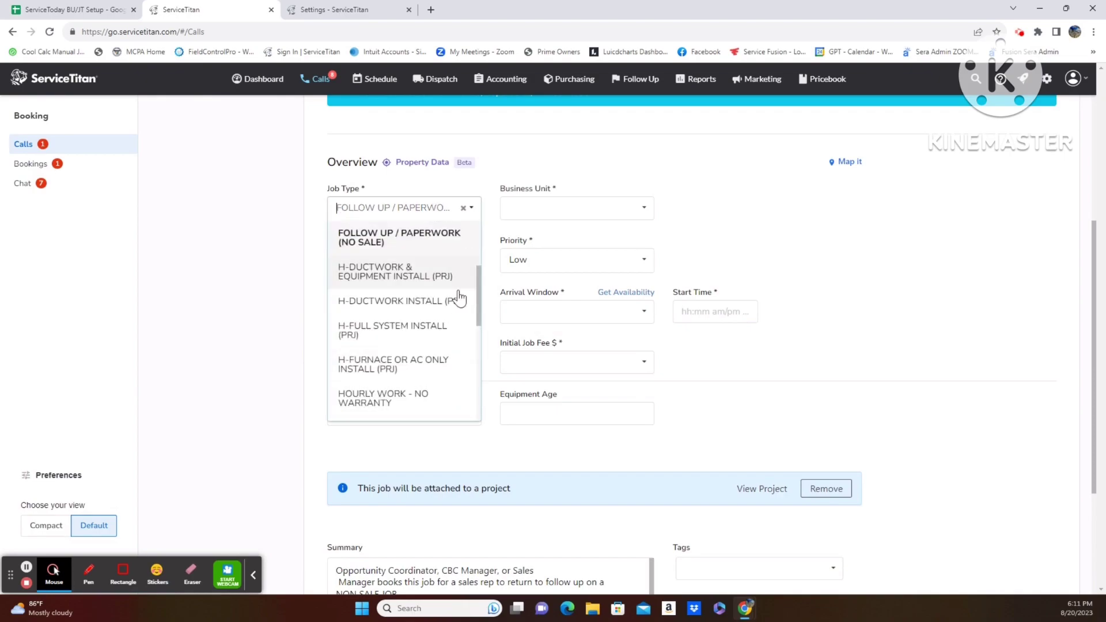
pyautogui.scroll(-2, 432, 326)
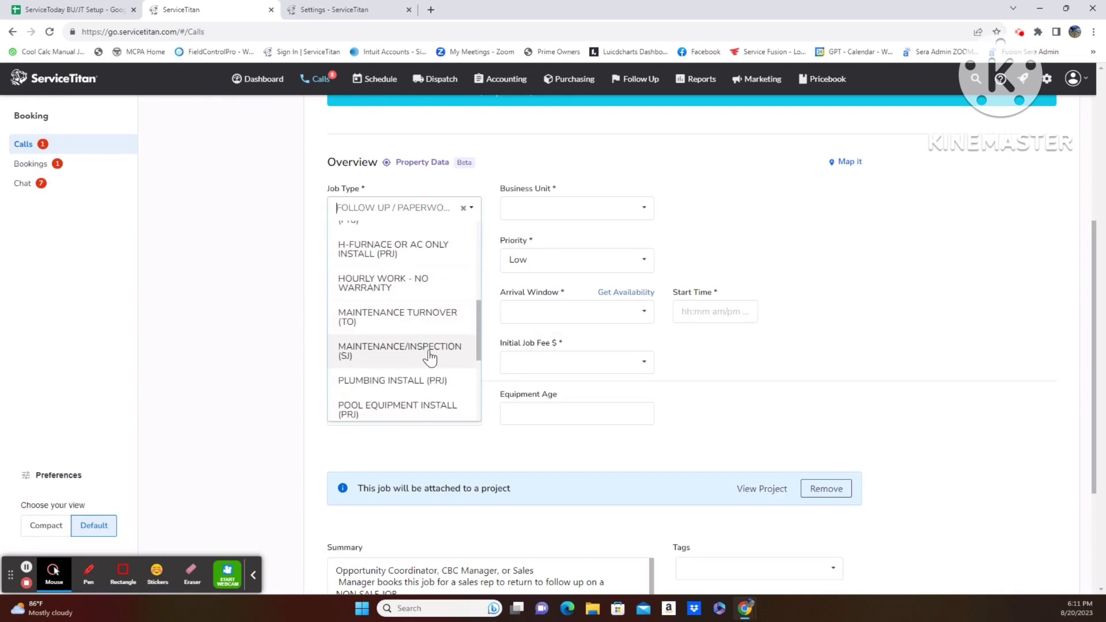
pyautogui.scroll(-3, 429, 354)
pyautogui.click(414, 276)
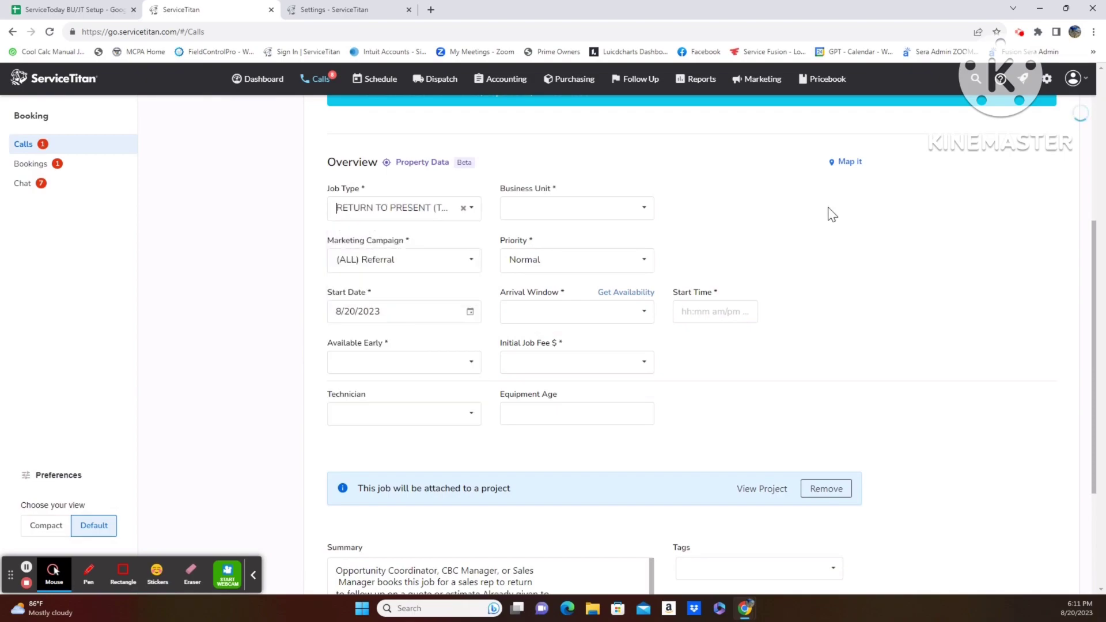
pyautogui.click(625, 206)
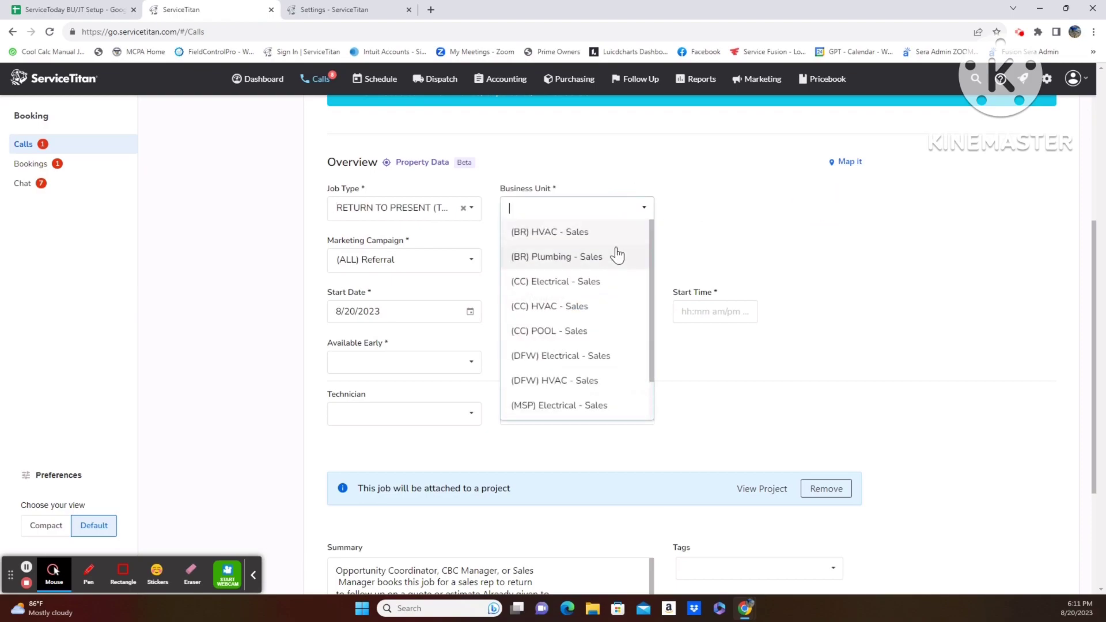
pyautogui.scroll(-1, 612, 264)
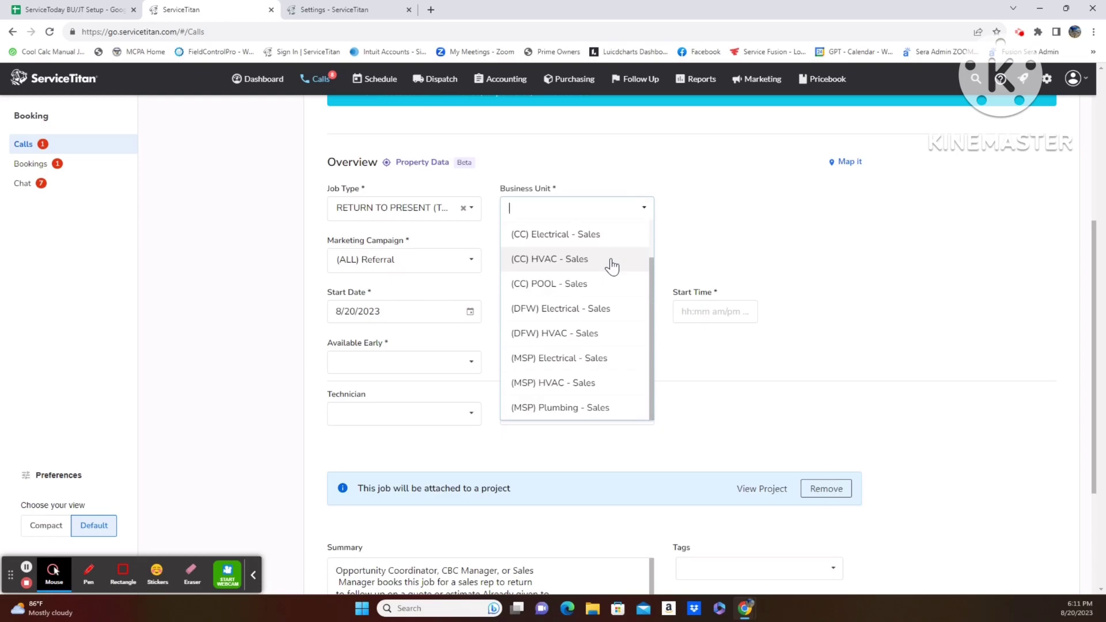
pyautogui.click(612, 260)
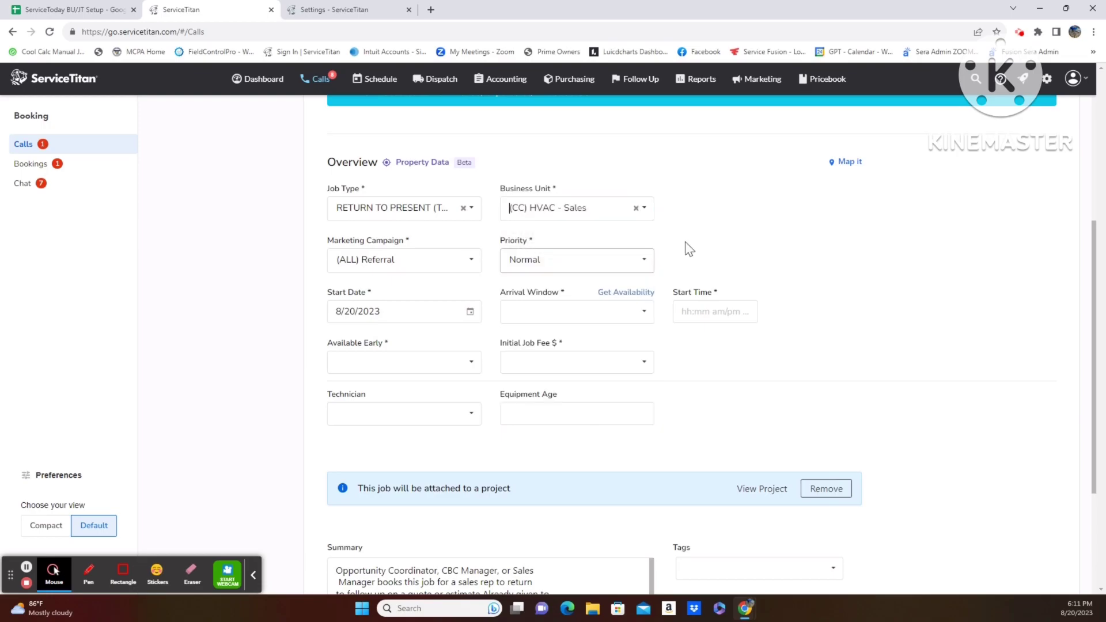
pyautogui.scroll(-1, 807, 305)
pyautogui.scroll(-2, 811, 311)
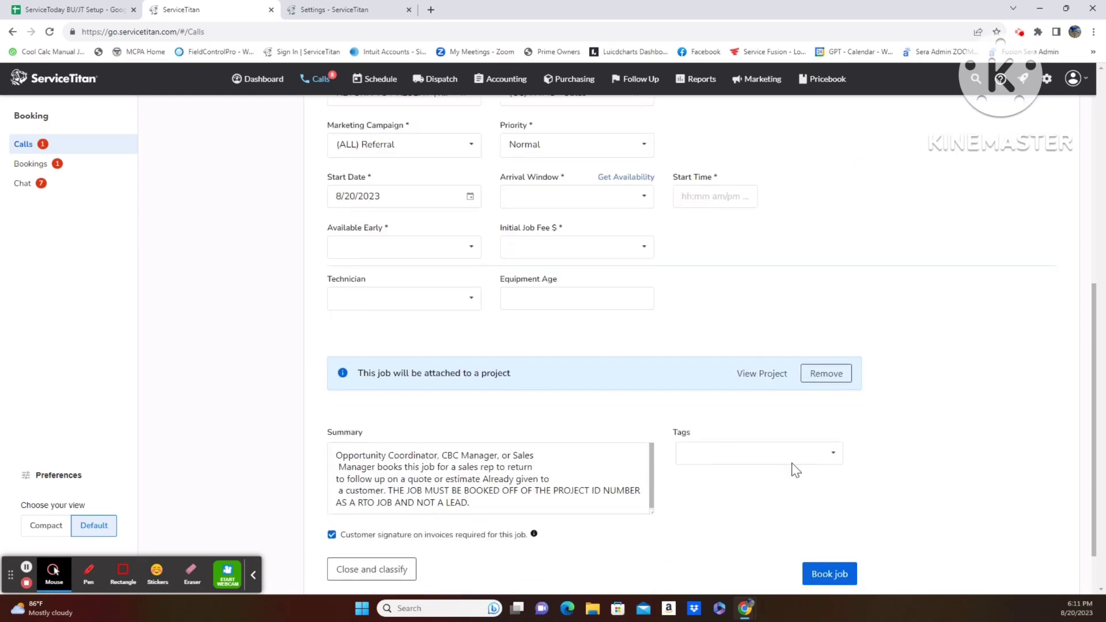
pyautogui.click(807, 574)
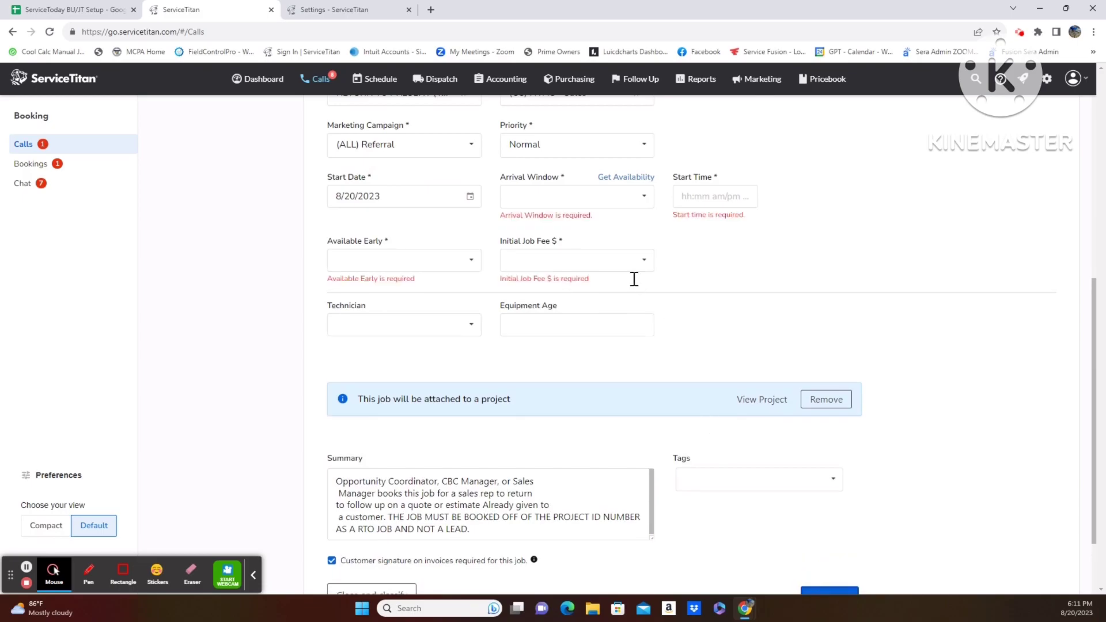
# - Return to the ServiceToday BU/JT Setup sheet and scroll through it
pyautogui.click(64, 10)
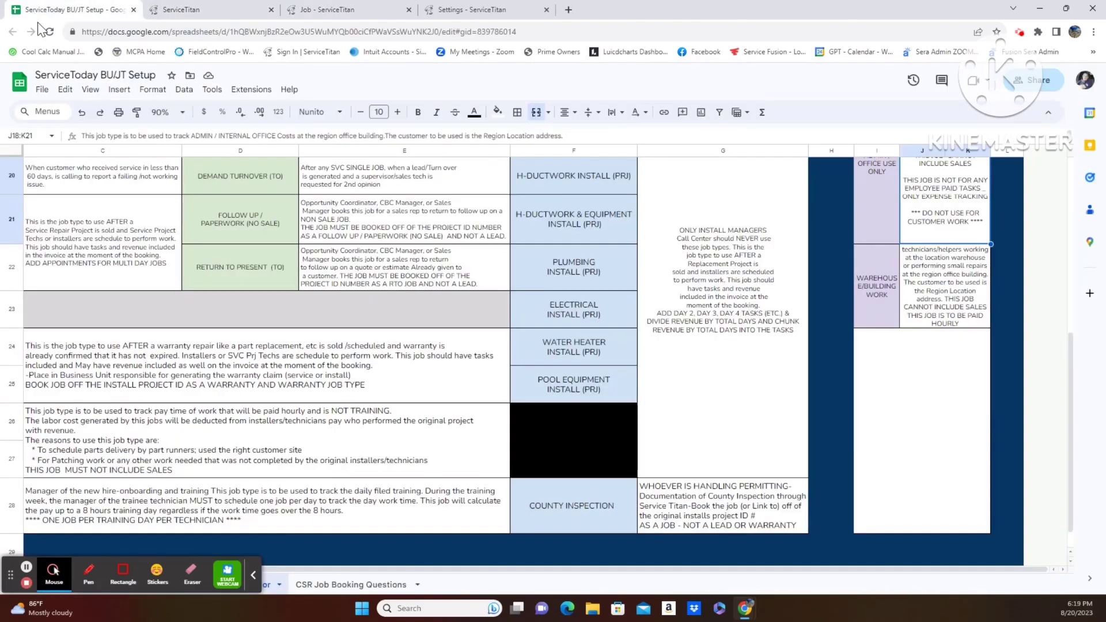
pyautogui.scroll(-1, 590, 442)
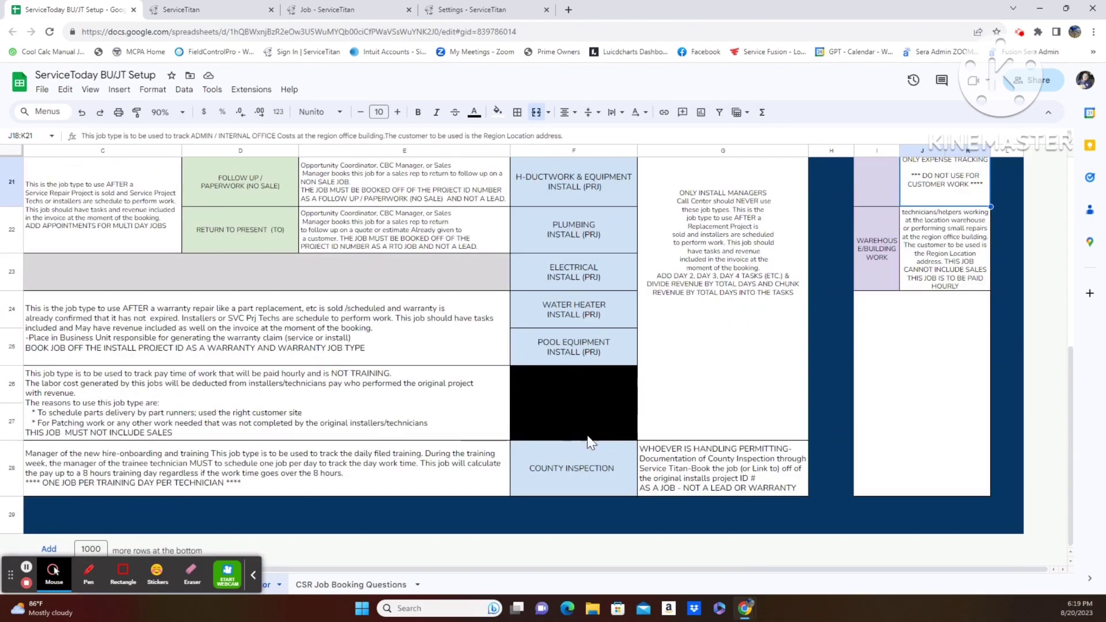
pyautogui.scroll(2, 588, 442)
pyautogui.scroll(5, 517, 445)
pyautogui.scroll(2, 515, 445)
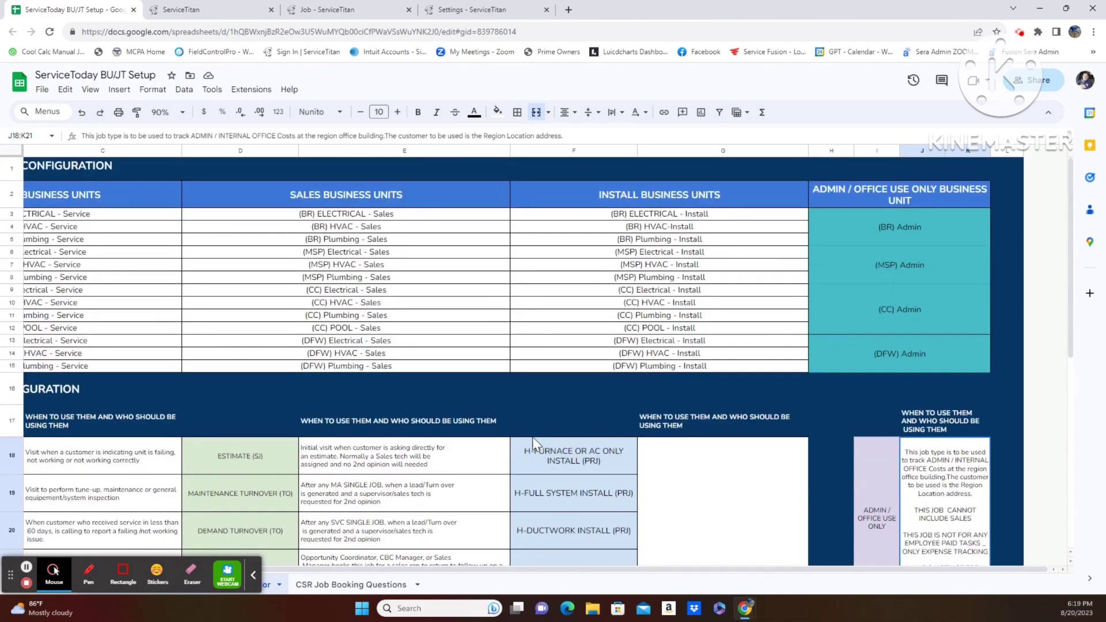